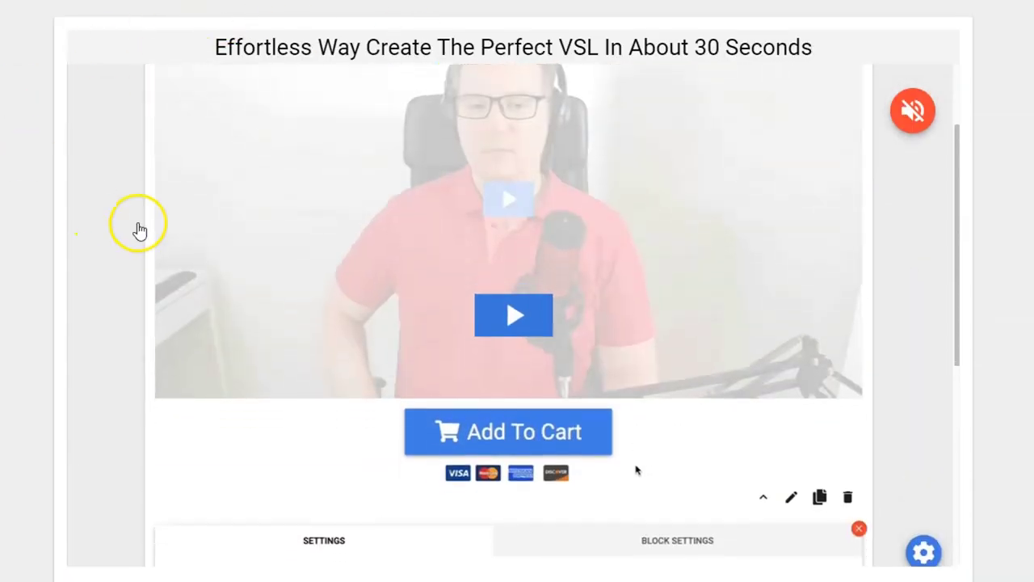
- Examine the Instant VSL offer page, including its demo video, price and unlimited domains upgrade offer
scroll(138, 227, "down", 5)
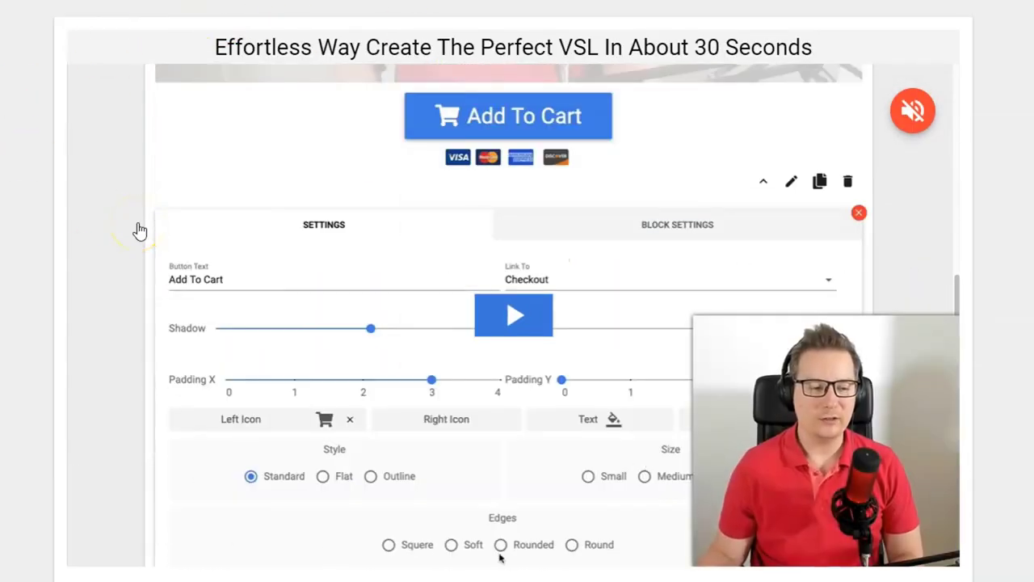
scroll(154, 206, "up", 1)
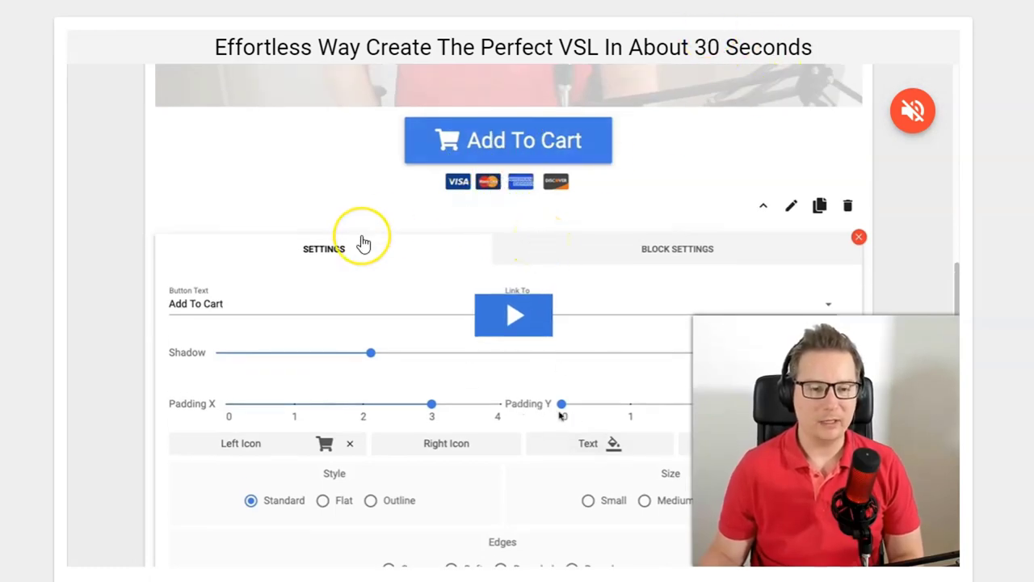
scroll(364, 244, "down", 6)
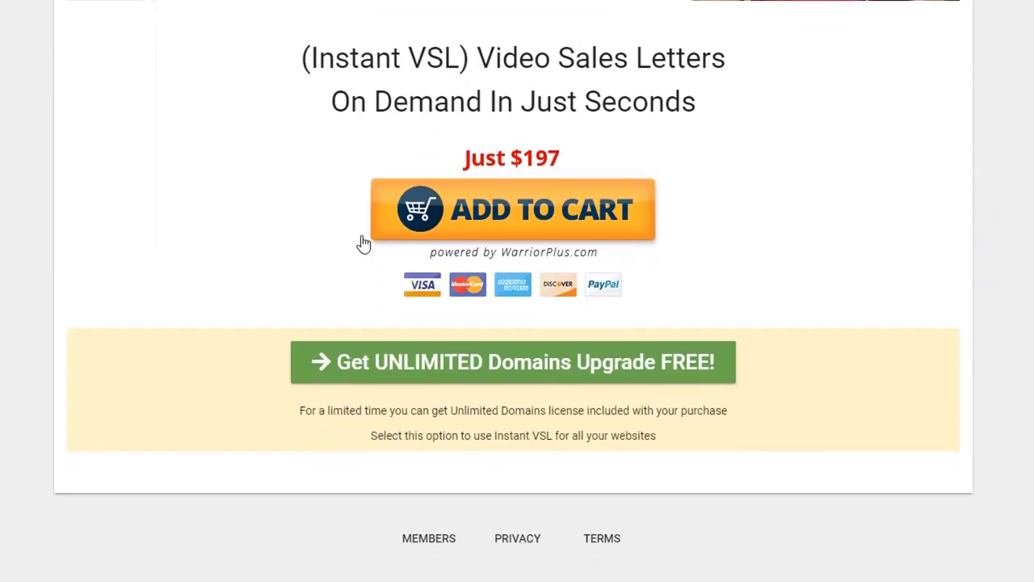
scroll(364, 244, "up", 6)
scroll(612, 277, "up", 1)
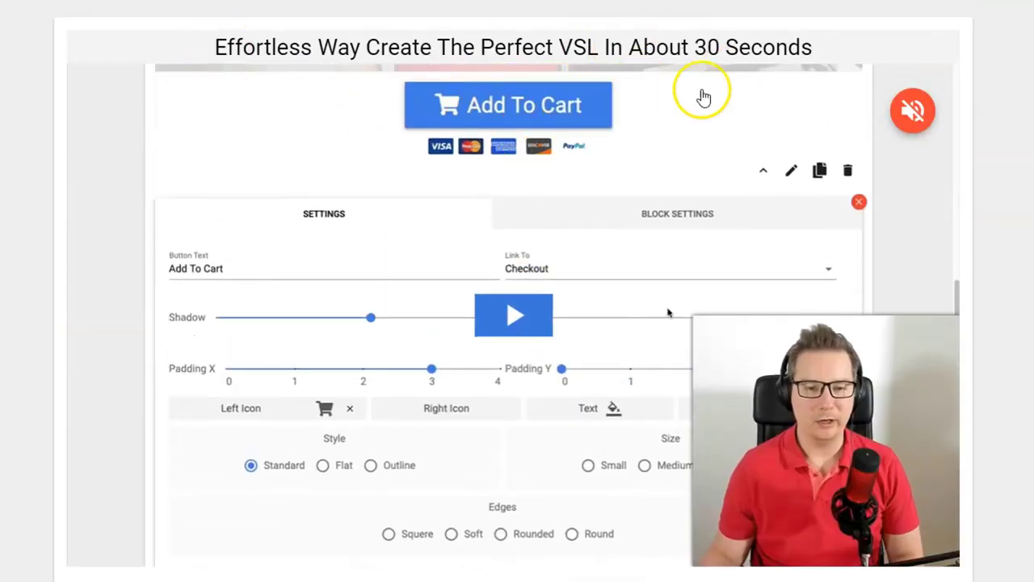
scroll(429, 338, "down", 2)
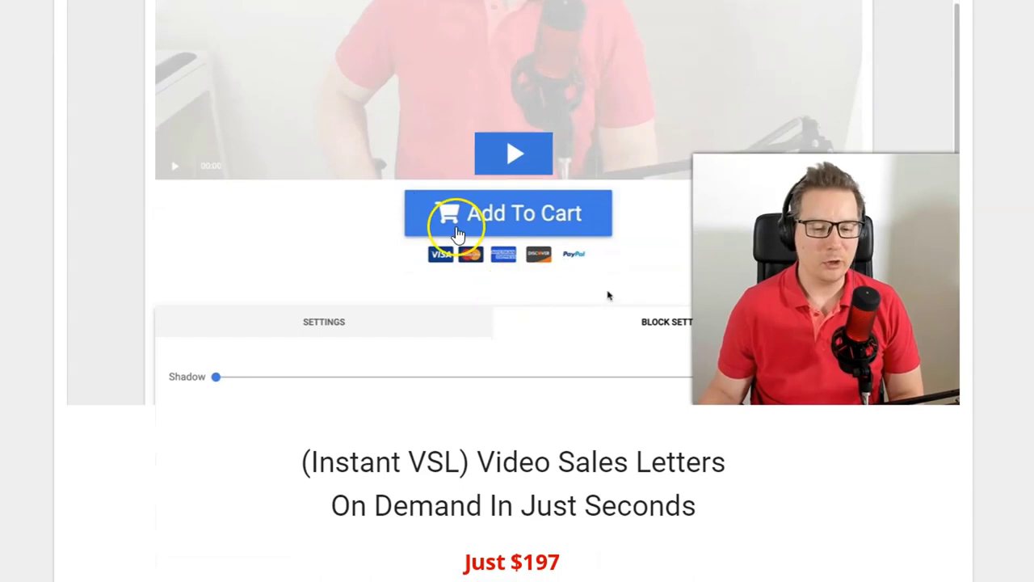
scroll(456, 228, "down", 3)
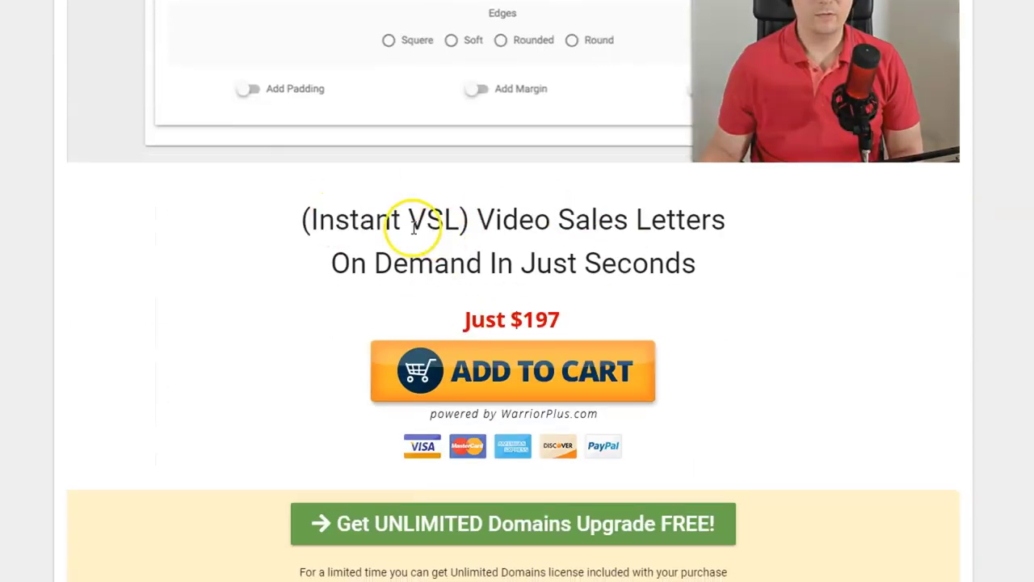
scroll(631, 275, "down", 2)
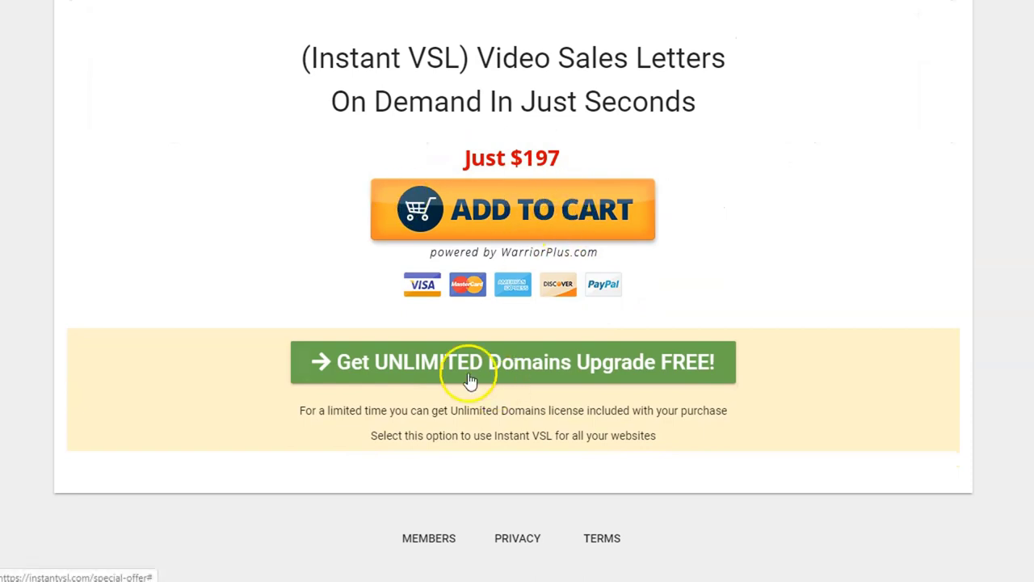
scroll(526, 390, "down", 1)
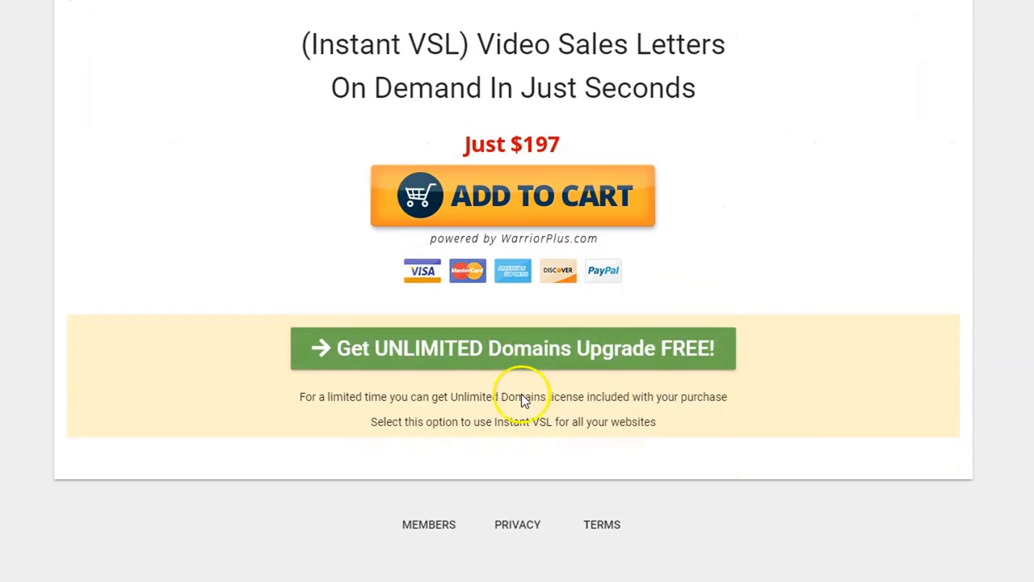
scroll(794, 355, "up", 5)
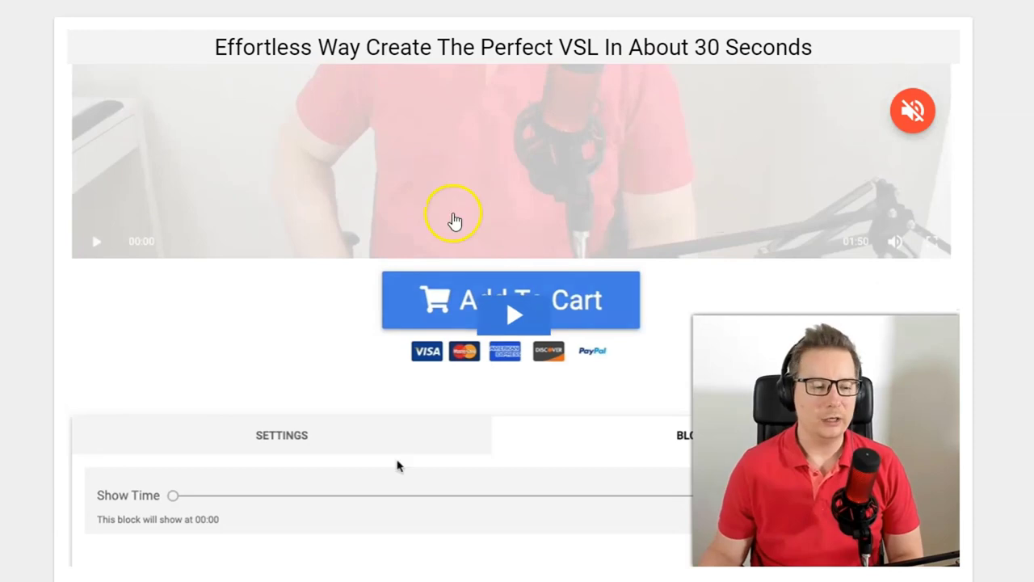
left_click(453, 20)
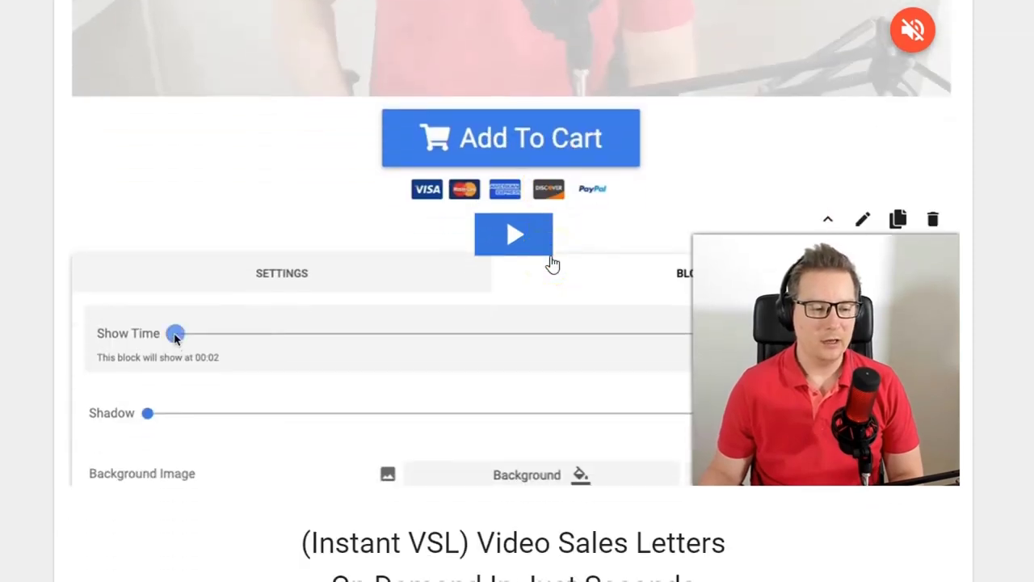
left_click_drag(174, 334, 703, 295)
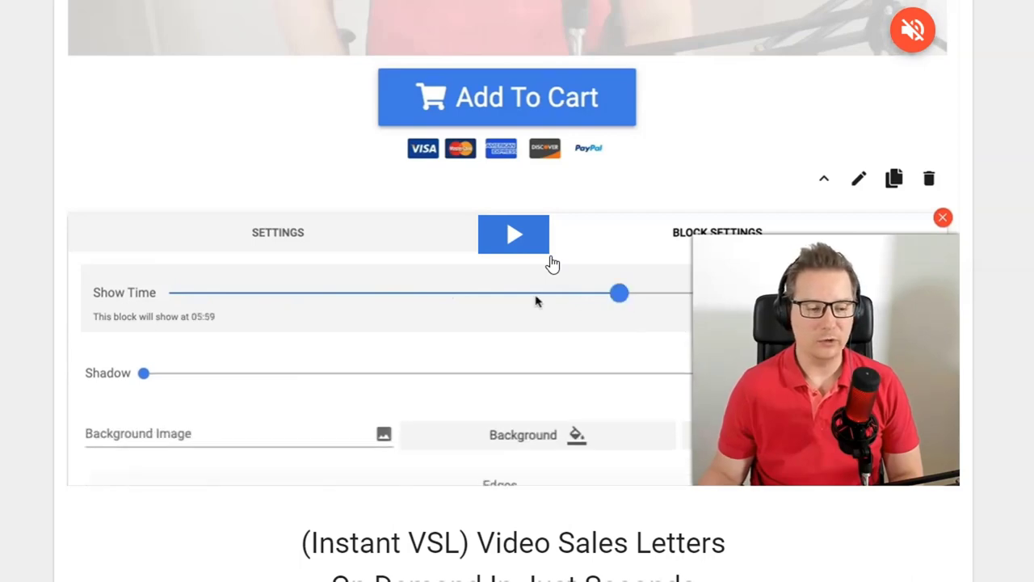
left_click(649, 224)
scroll(651, 226, "down", 5)
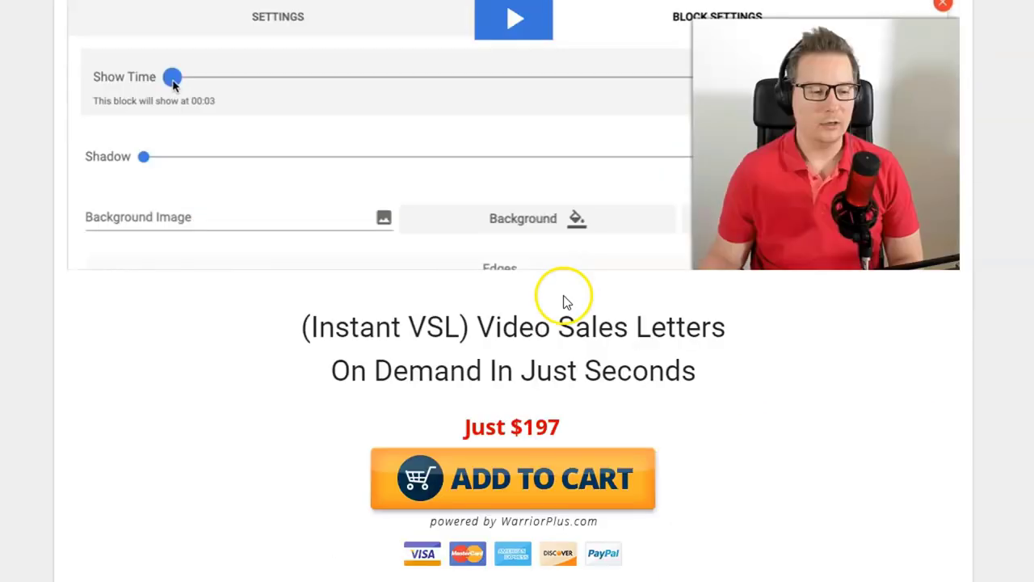
scroll(213, 265, "up", 6)
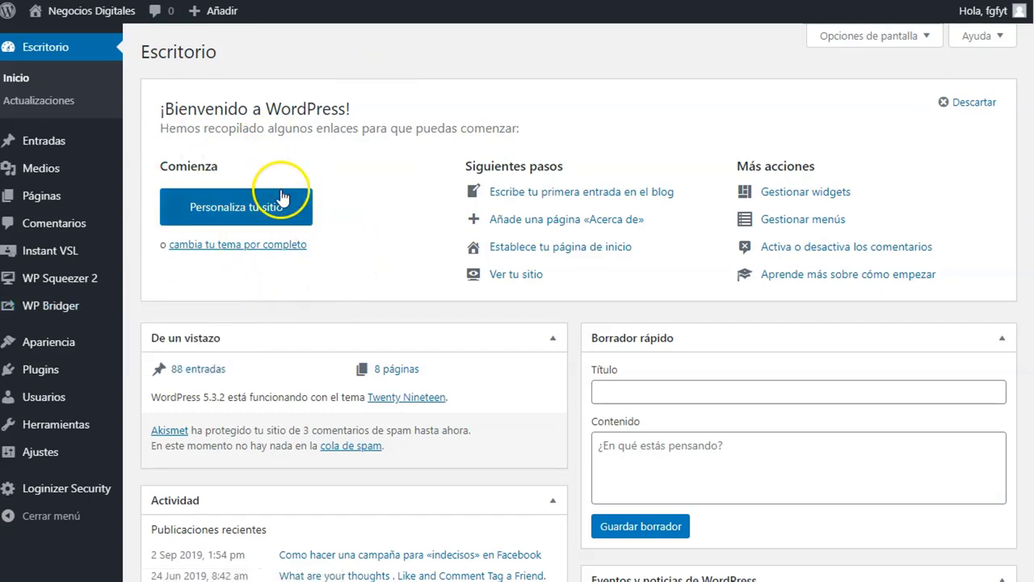
- Open the Instant VSL plugin's page list in the WordPress dashboard
mouse_move(49, 286)
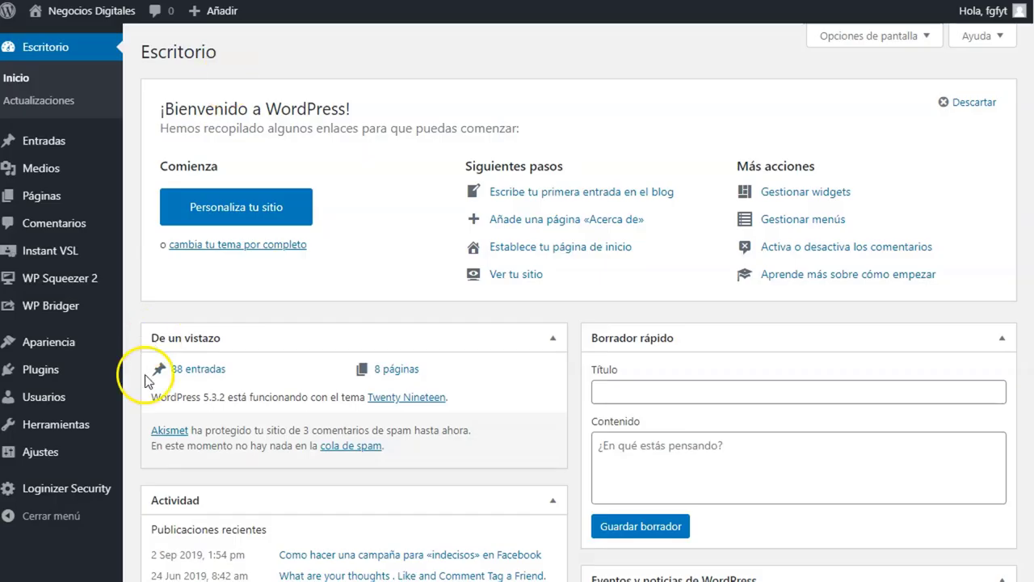
left_click(45, 257)
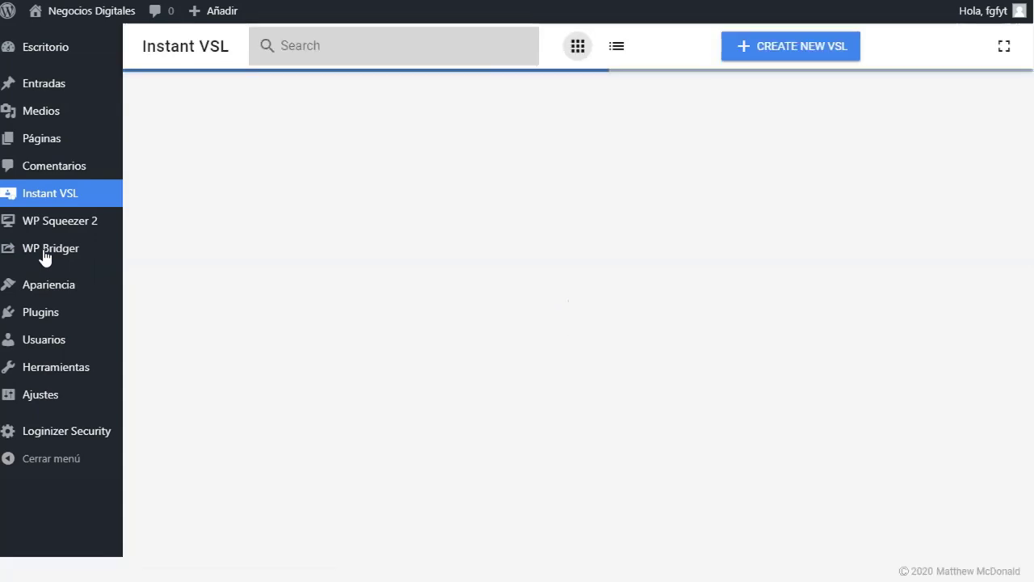
left_click(214, 246)
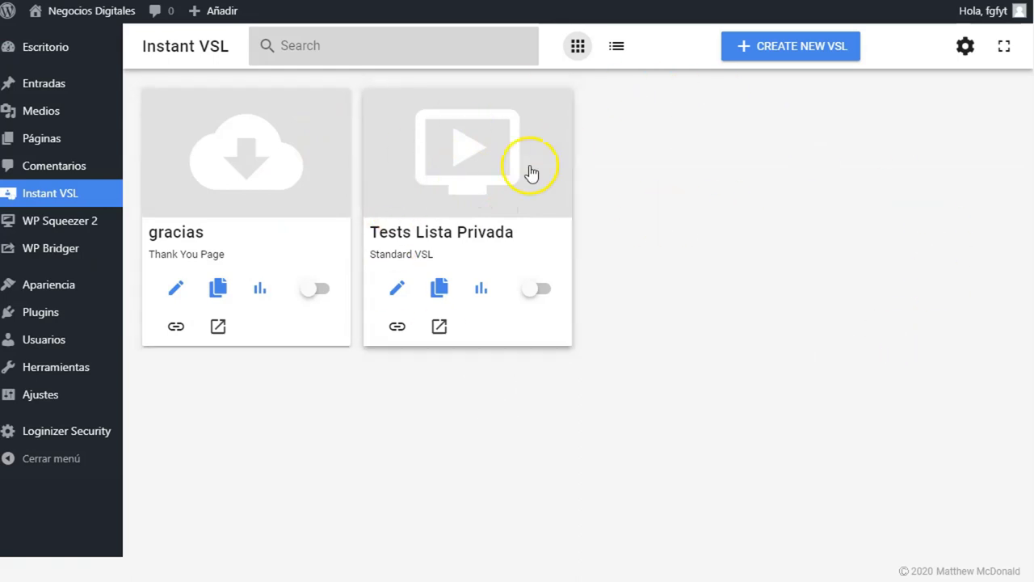
- Open the Instant VSL settings and examine the Permalinks, Branding and Social Links options
left_click(967, 47)
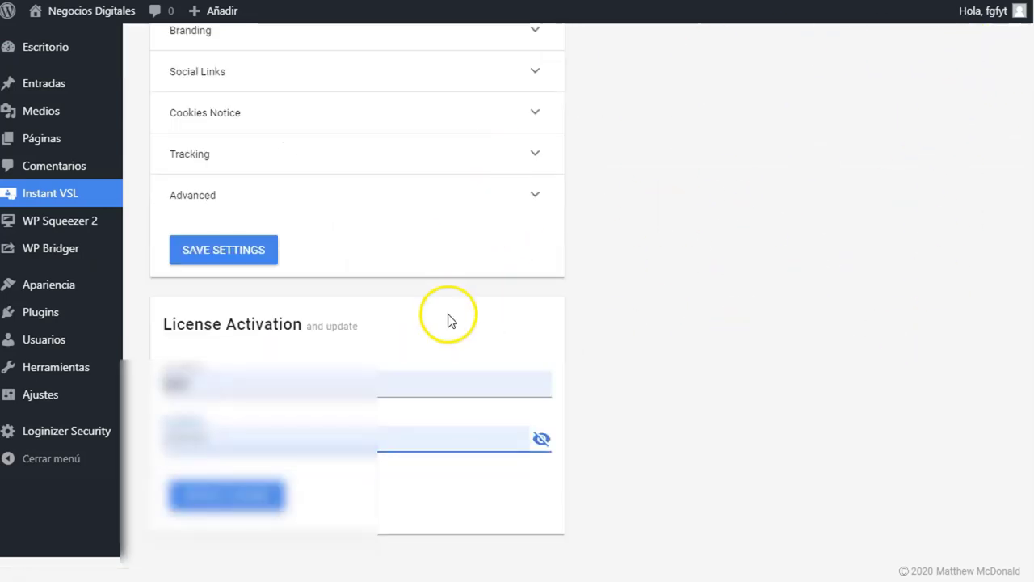
scroll(449, 317, "up", 3)
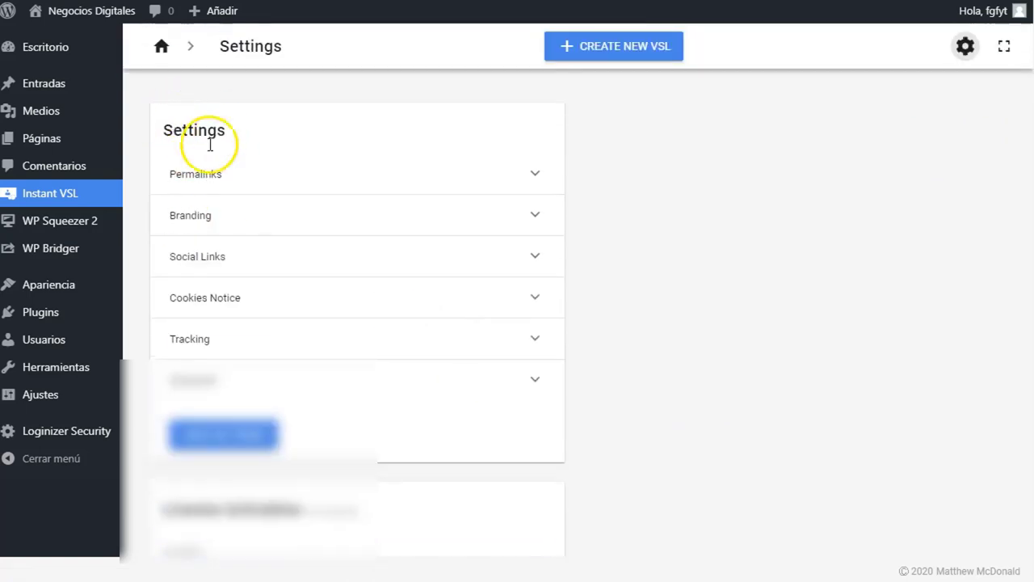
left_click(226, 179)
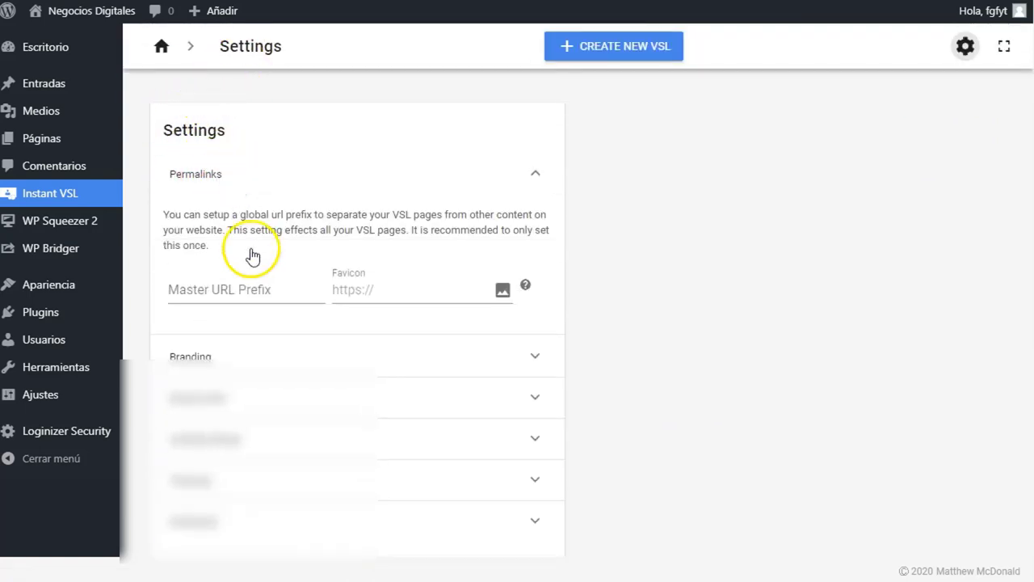
scroll(247, 259, "down", 2)
left_click(191, 198)
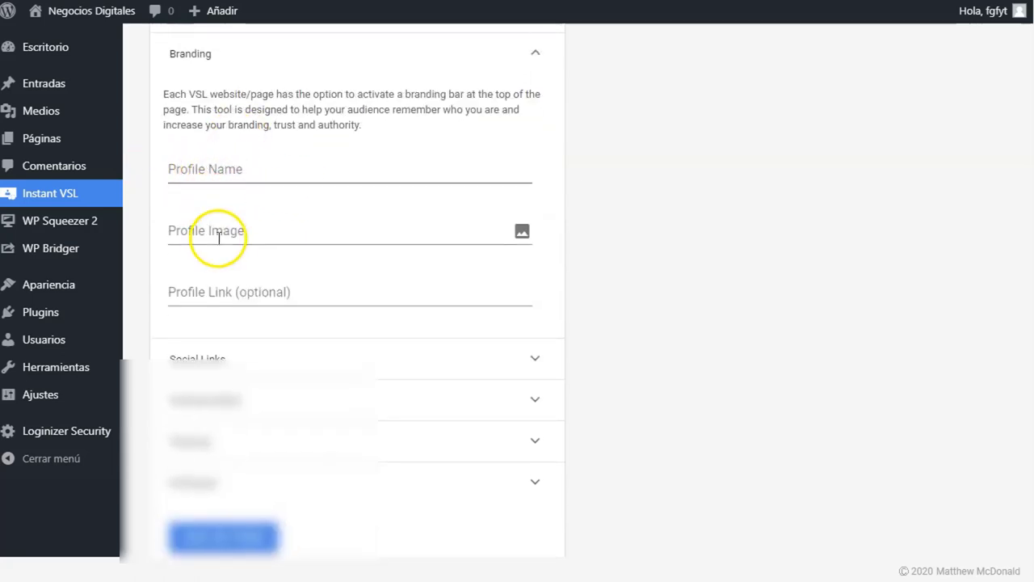
left_click(219, 358)
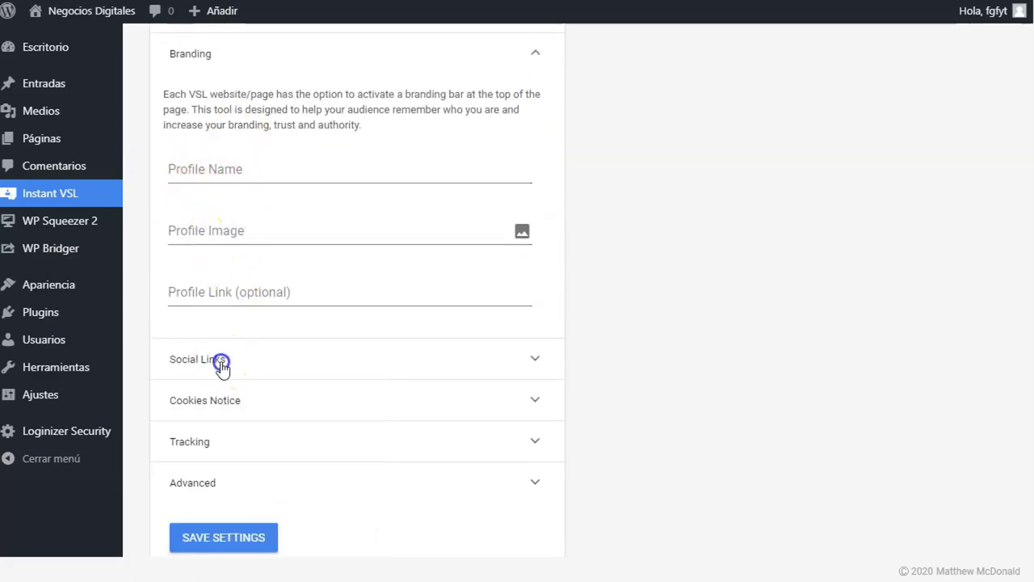
scroll(275, 251, "down", 1)
scroll(242, 258, "down", 2)
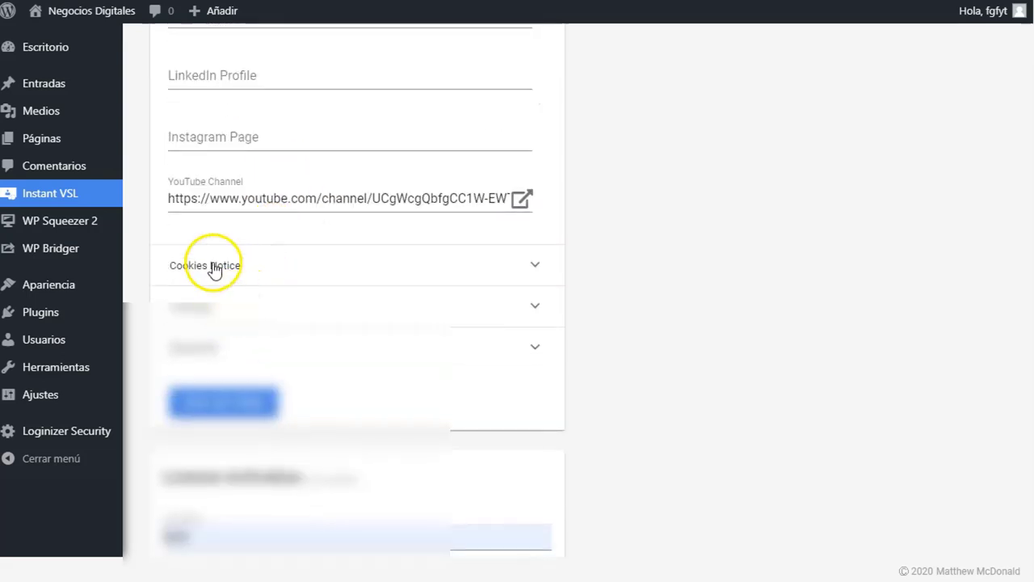
- Examine the Cookies Notice, Tracking and Advanced header and footer code options in the plugin settings
left_click(208, 266)
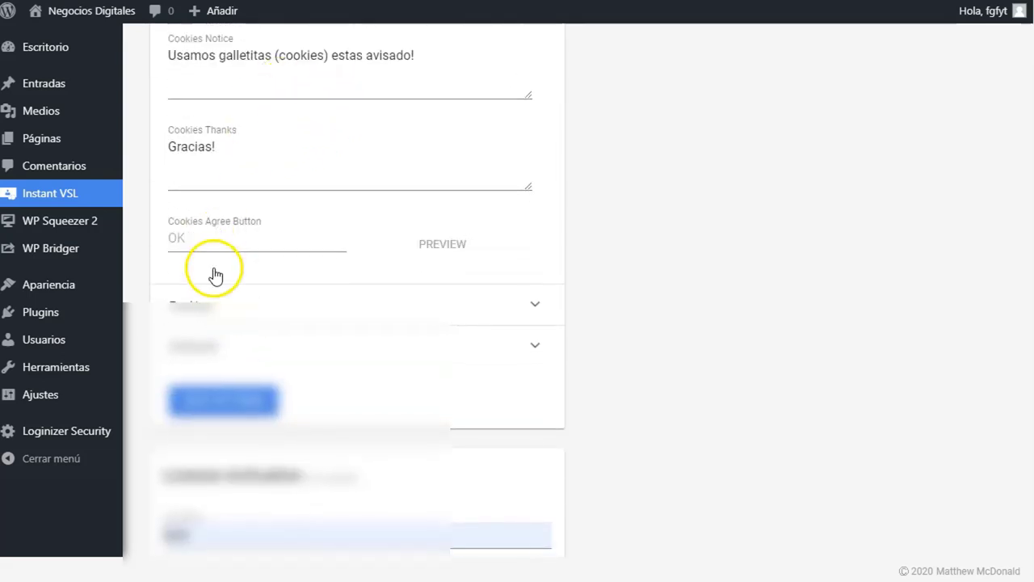
left_click(194, 306)
scroll(212, 119, "up", 2)
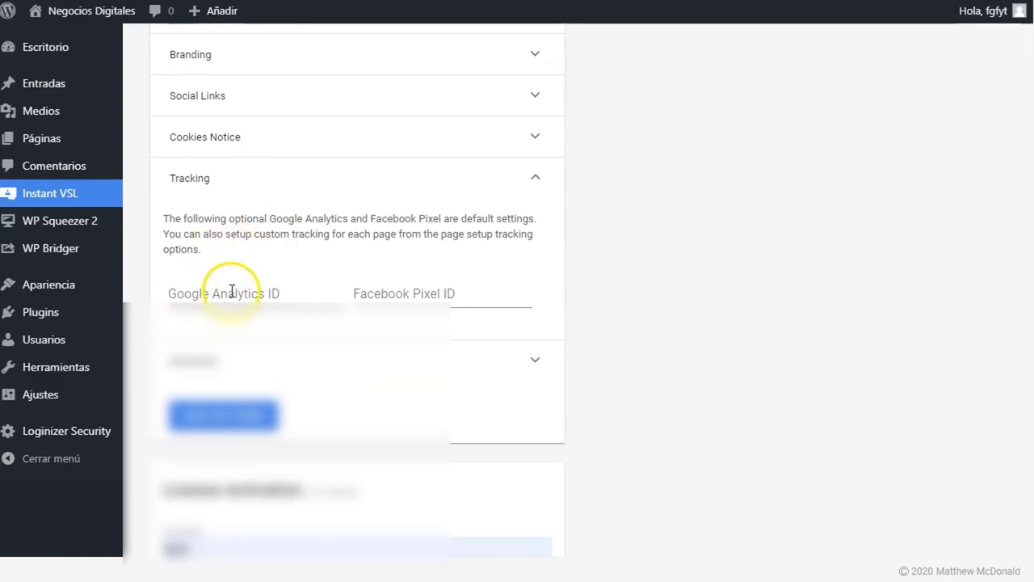
left_click(202, 368)
scroll(209, 319, "down", 1)
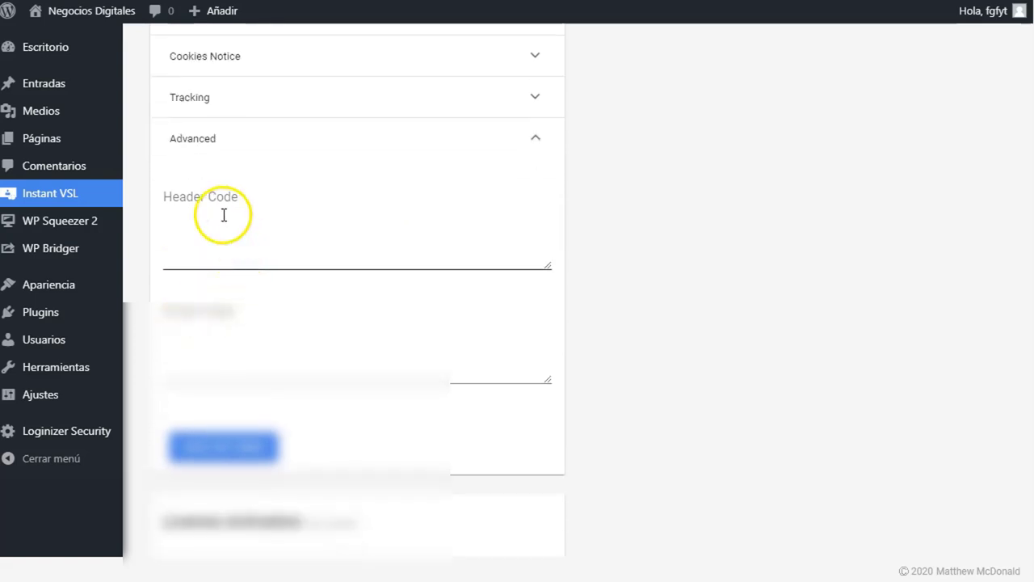
scroll(229, 311, "up", 3)
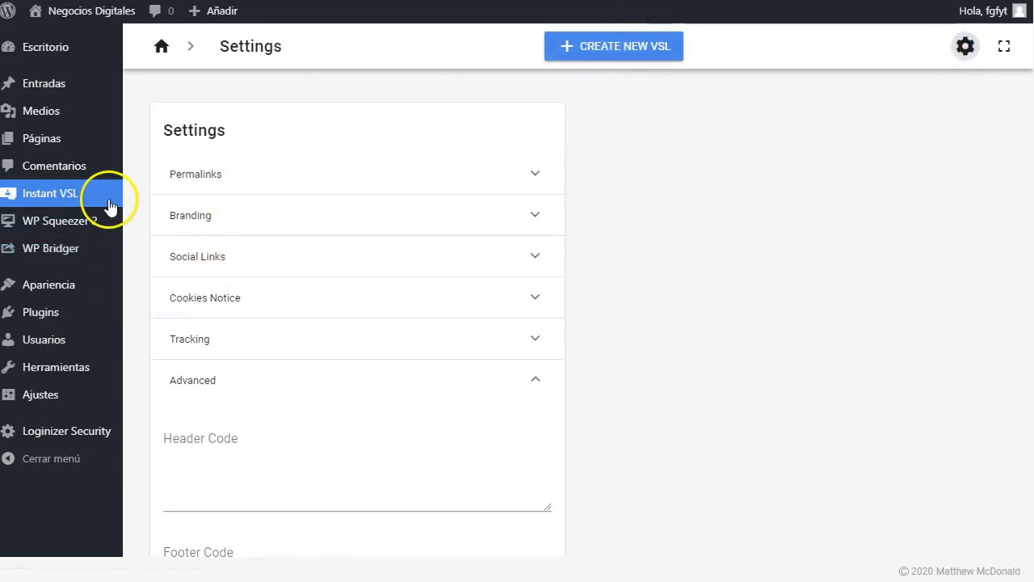
- Create a new Standard VSL titled StandartVSL-Teste with the URL slug standartvslteste, using the Quick Start Template
left_click(50, 195)
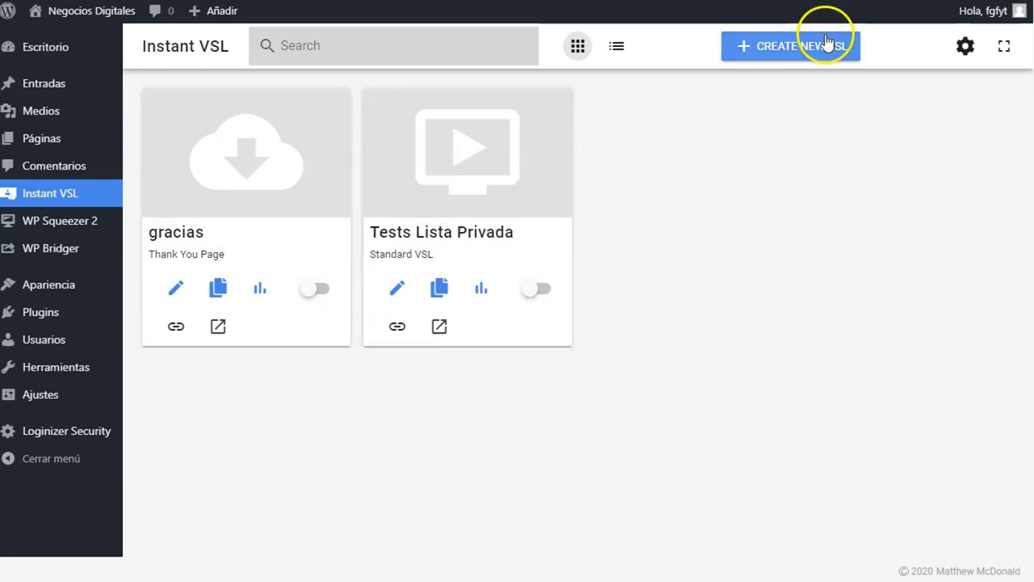
left_click(800, 49)
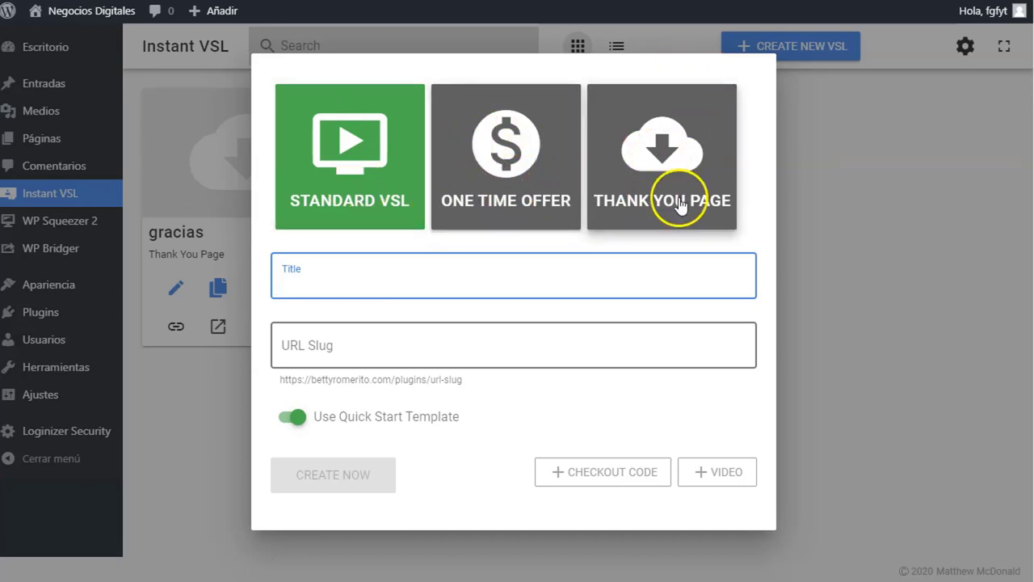
left_click(364, 197)
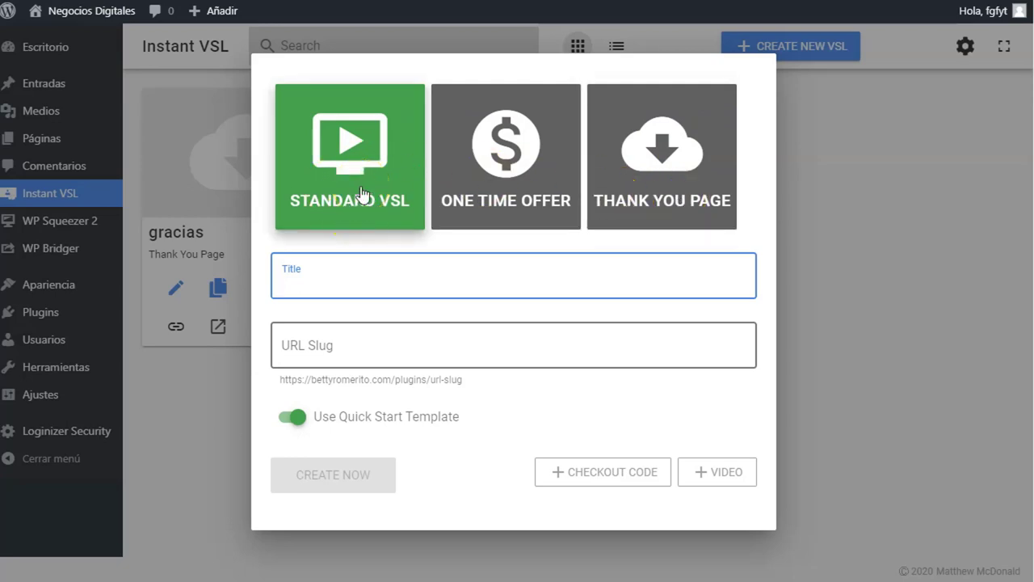
left_click(307, 278)
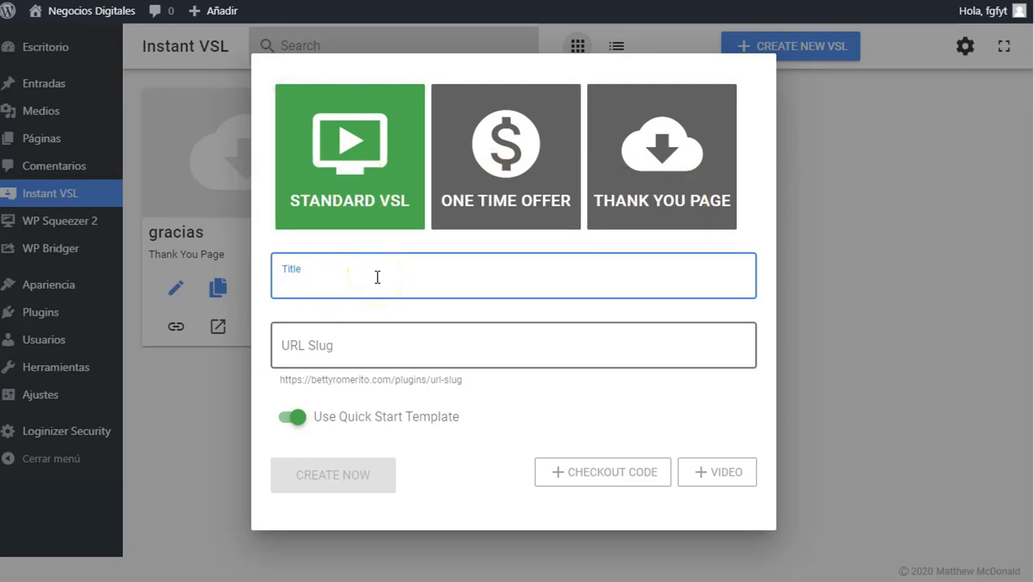
type("Star")
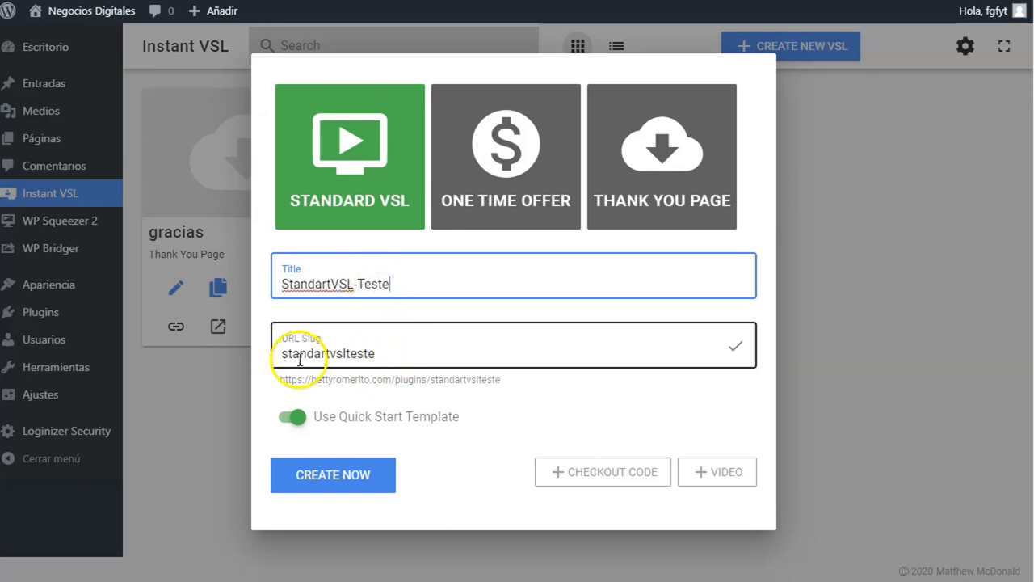
left_click(347, 326)
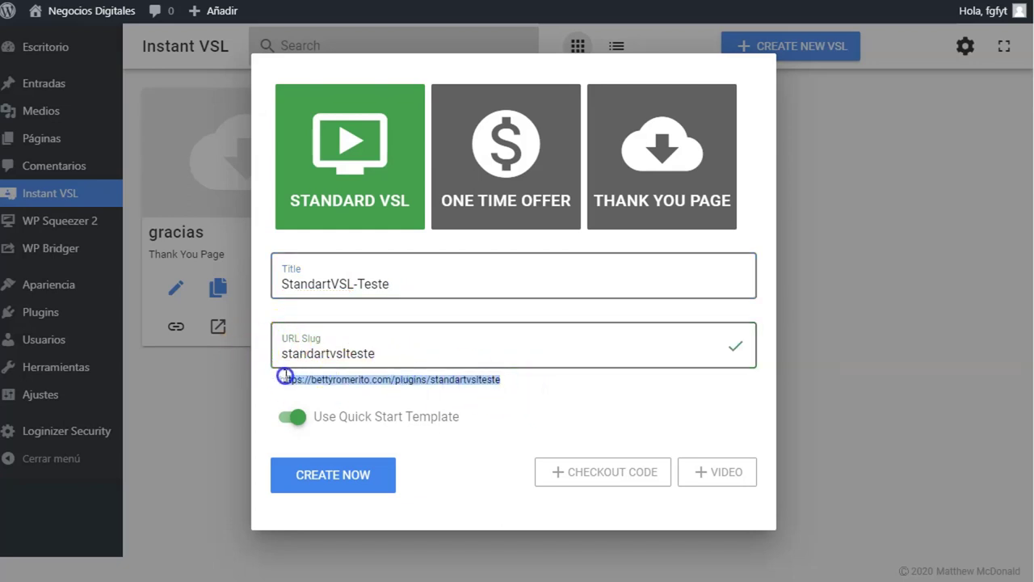
left_click(457, 385)
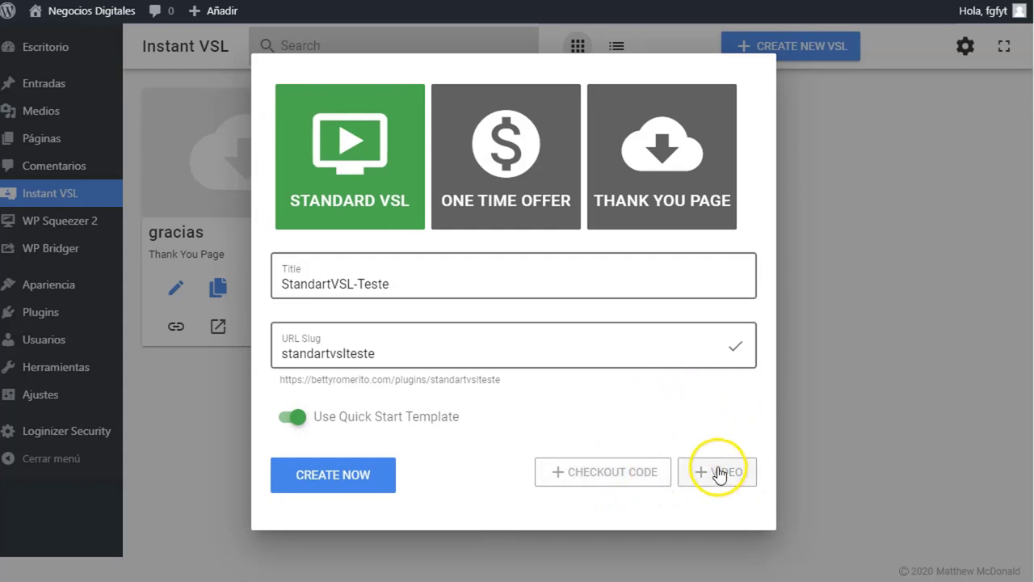
left_click(346, 478)
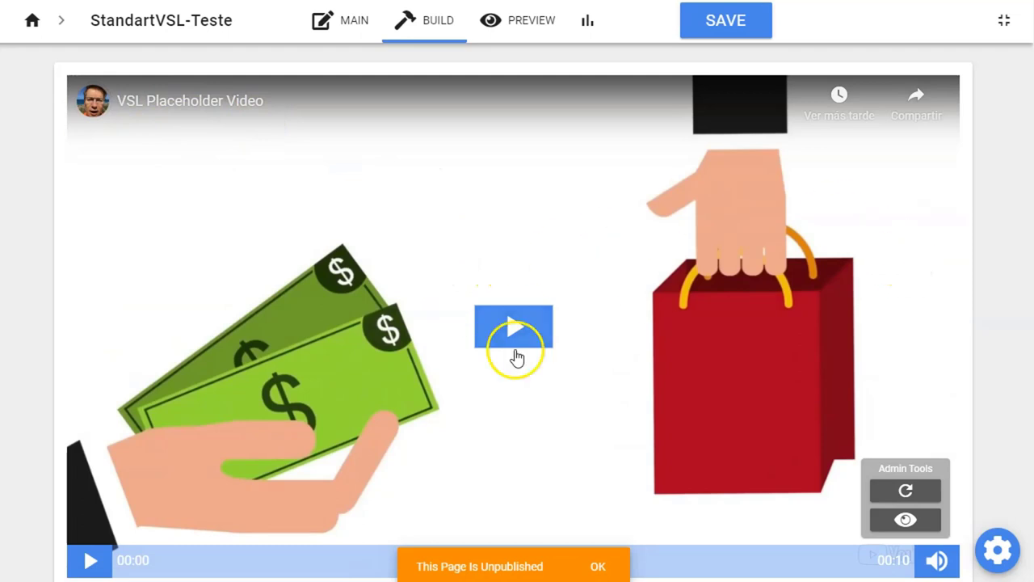
- Open the settings of the Add To Cart button below the video and set its text to "Compralo ya"
scroll(408, 329, "down", 3)
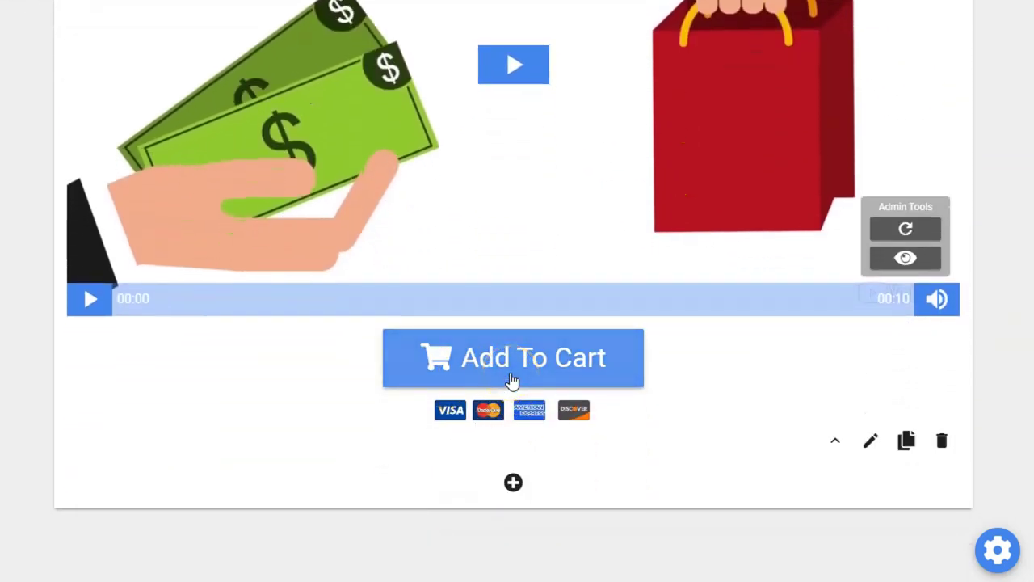
scroll(513, 381, "up", 3)
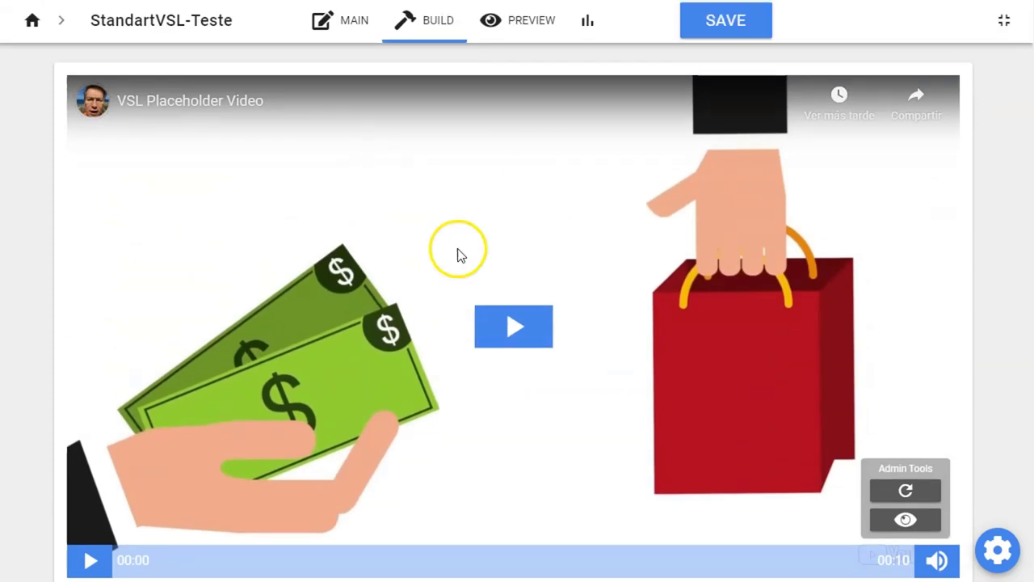
scroll(457, 301, "down", 2)
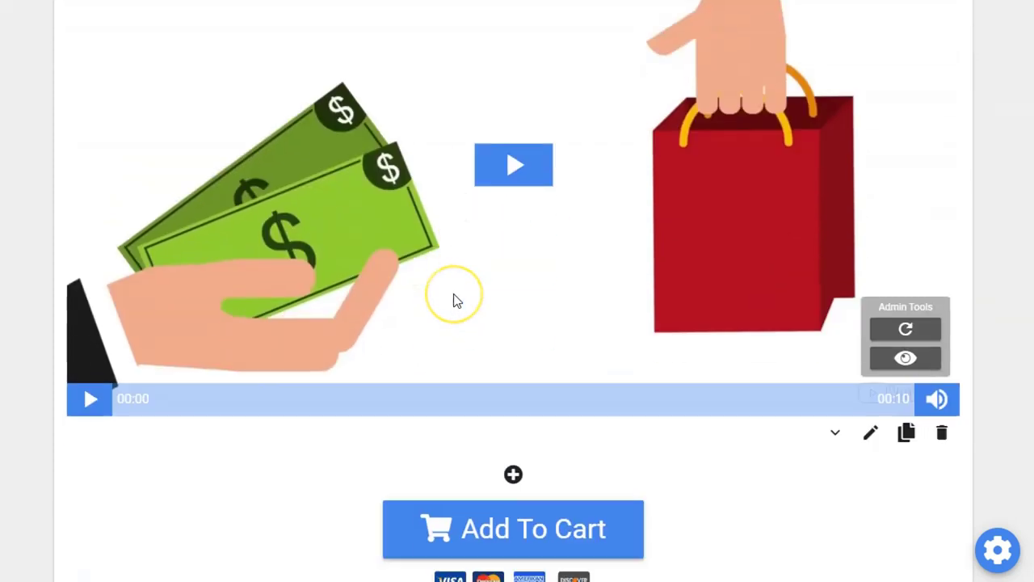
scroll(453, 300, "down", 1)
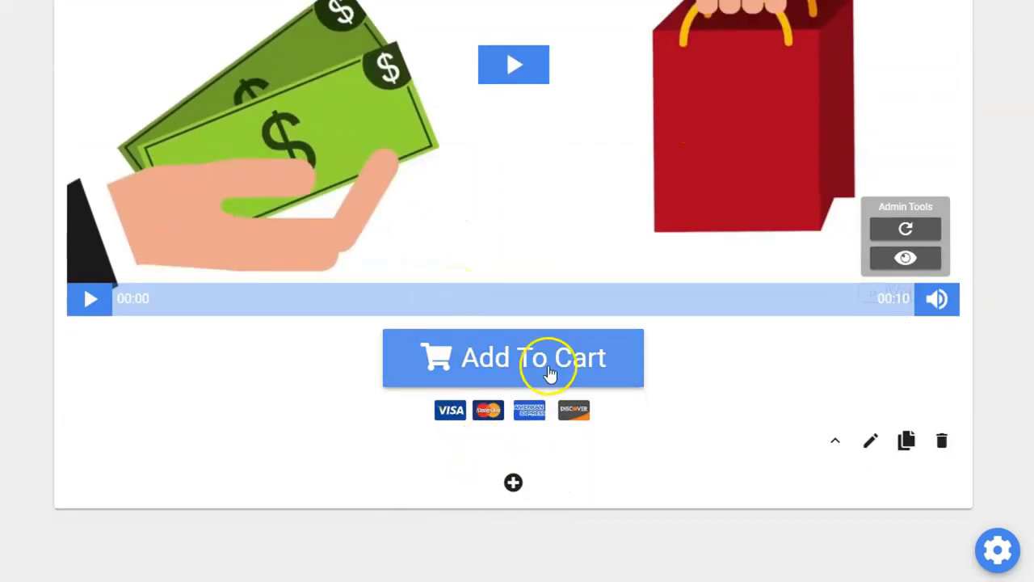
scroll(547, 443, "up", 1)
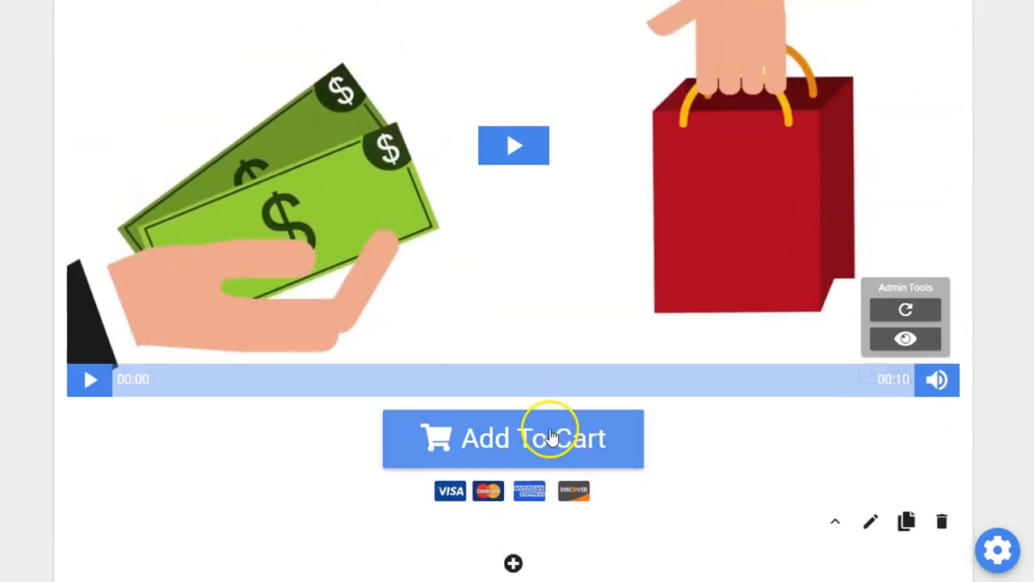
left_click(503, 442)
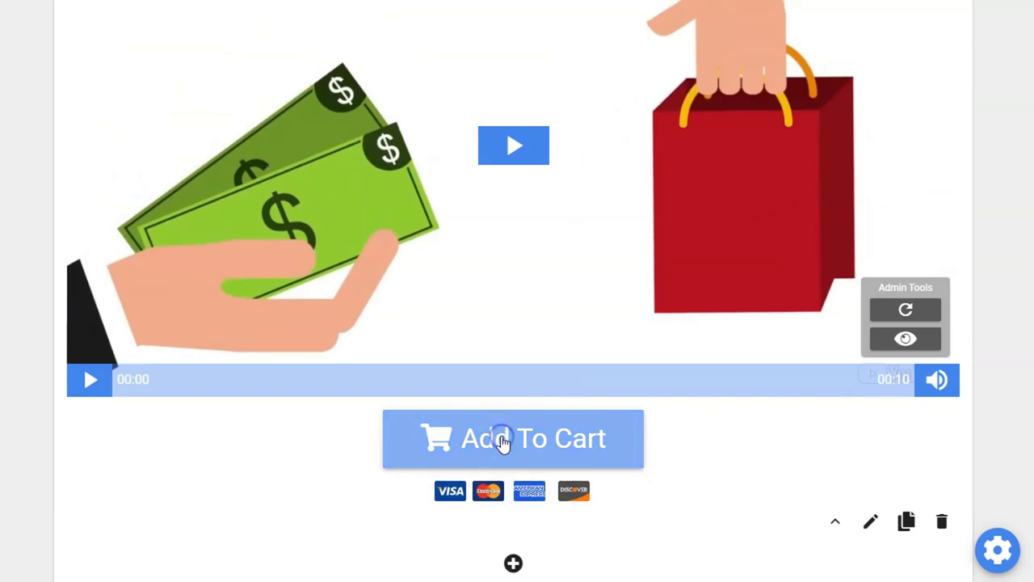
left_click(871, 522)
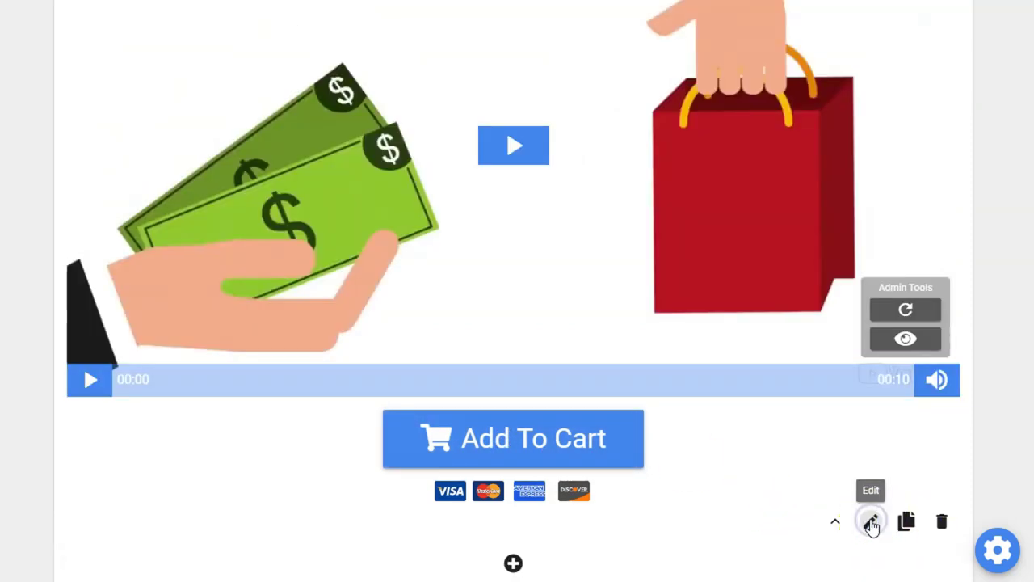
scroll(545, 439, "down", 1)
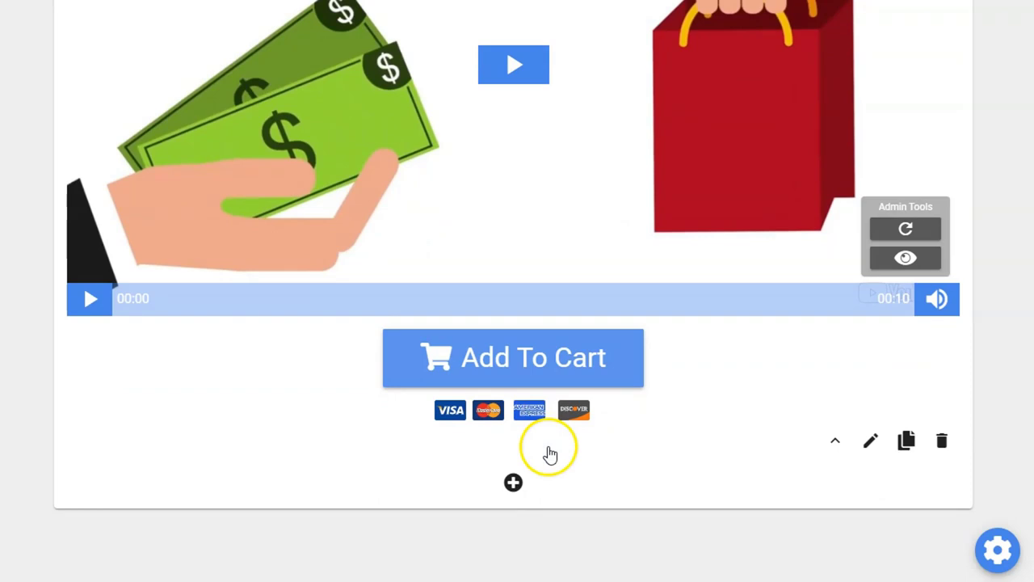
left_click(871, 442)
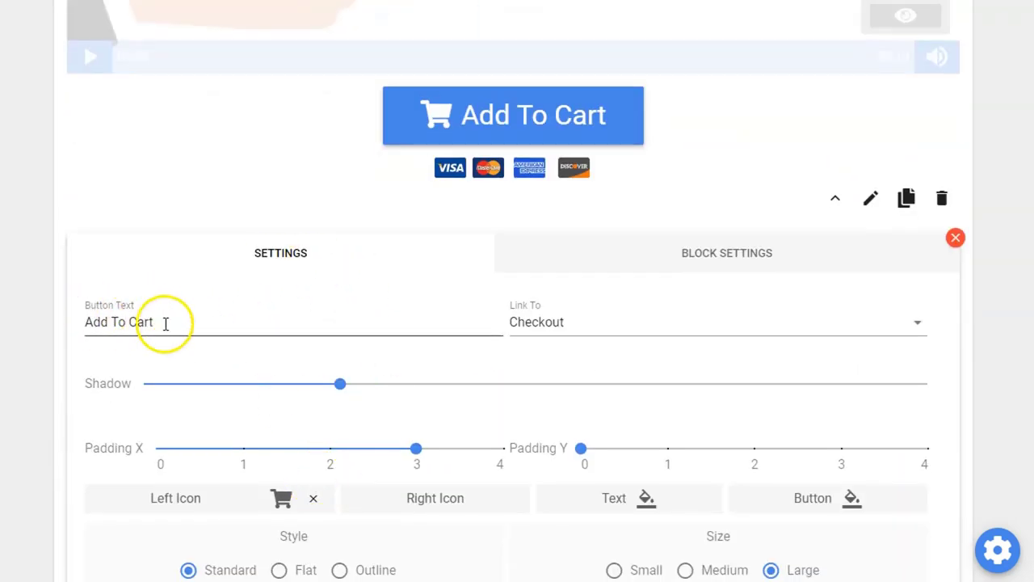
left_click_drag(166, 322, 67, 340)
type("Co")
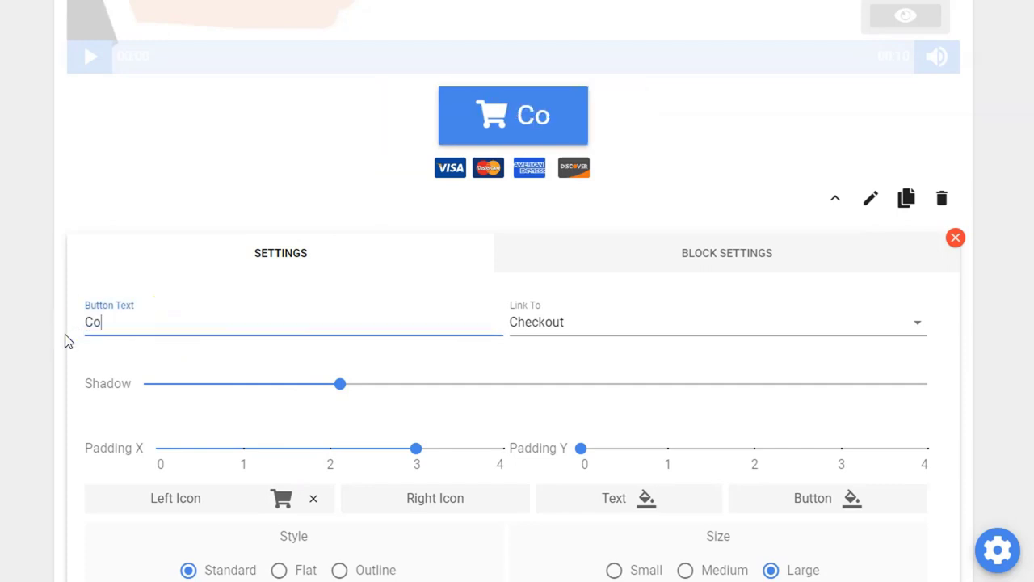
type("mpralo ya")
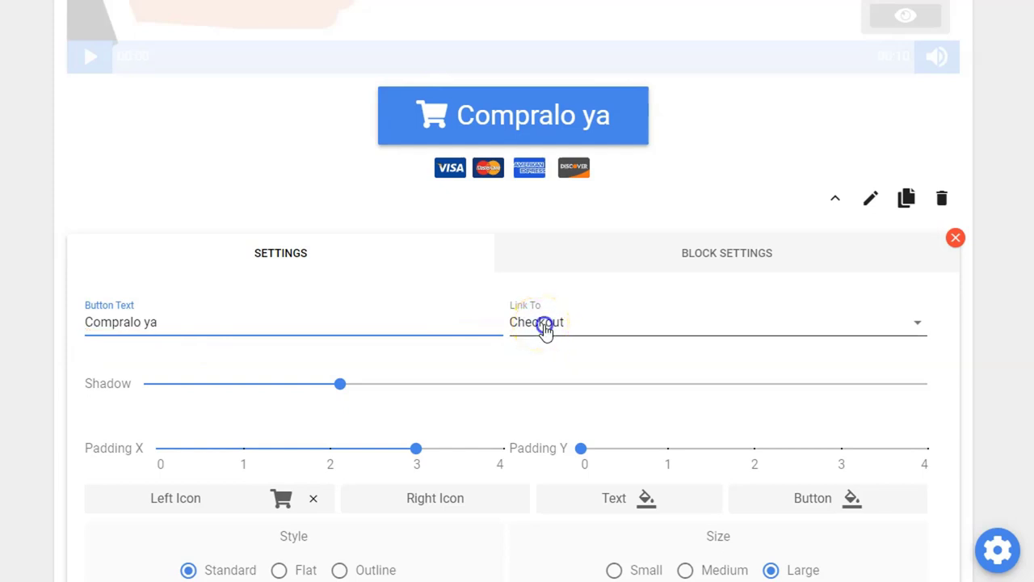
- Try Custom Checkout or Link as the button's link target, and set it back to Checkout
left_click(547, 330)
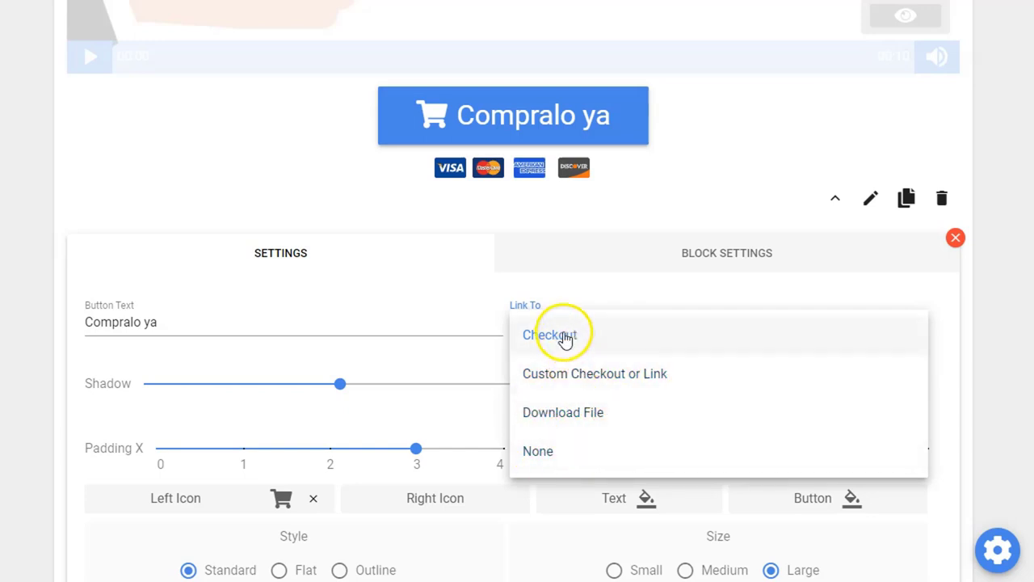
left_click(577, 371)
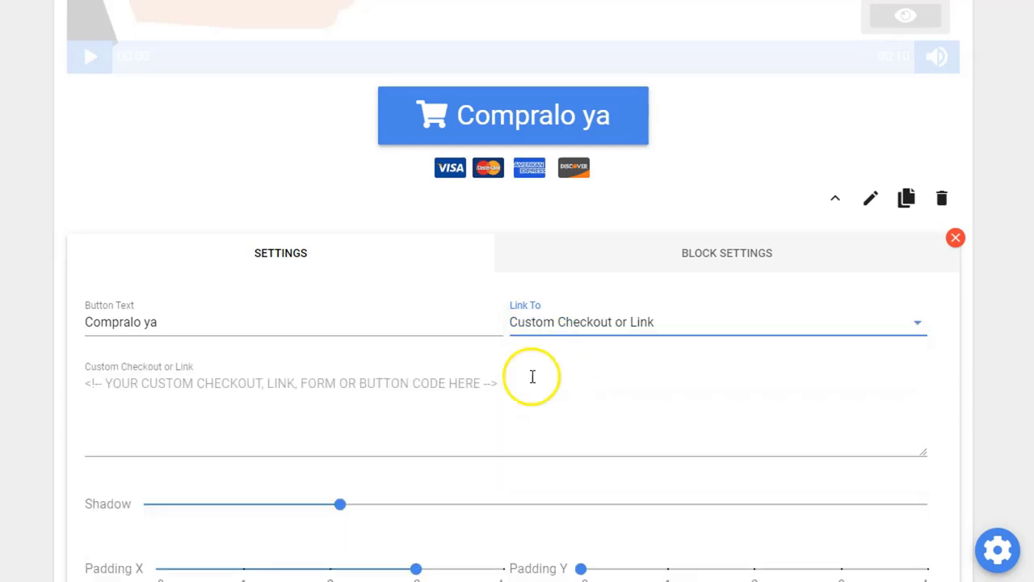
scroll(234, 415, "down", 2)
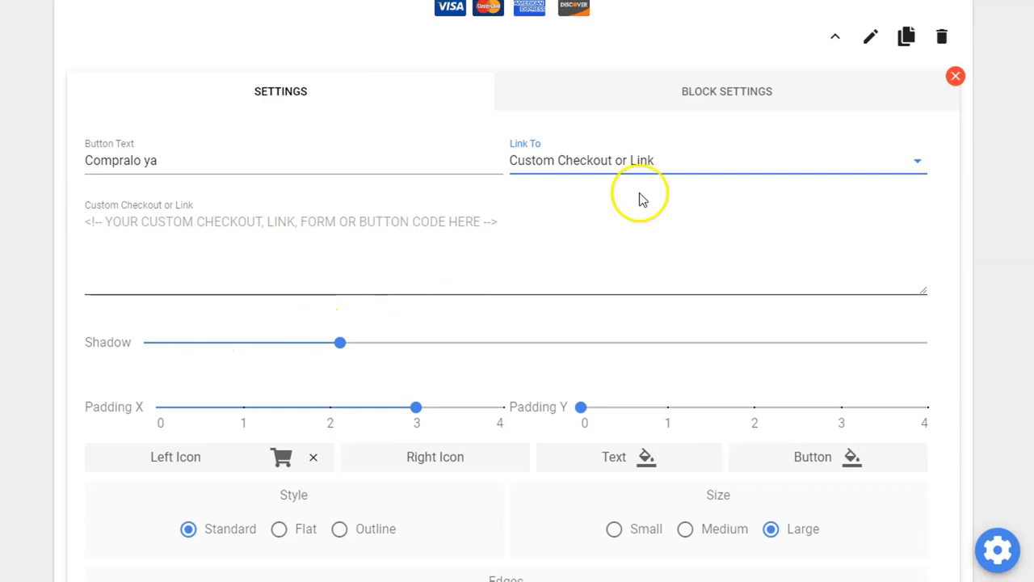
left_click(667, 163)
left_click(577, 172)
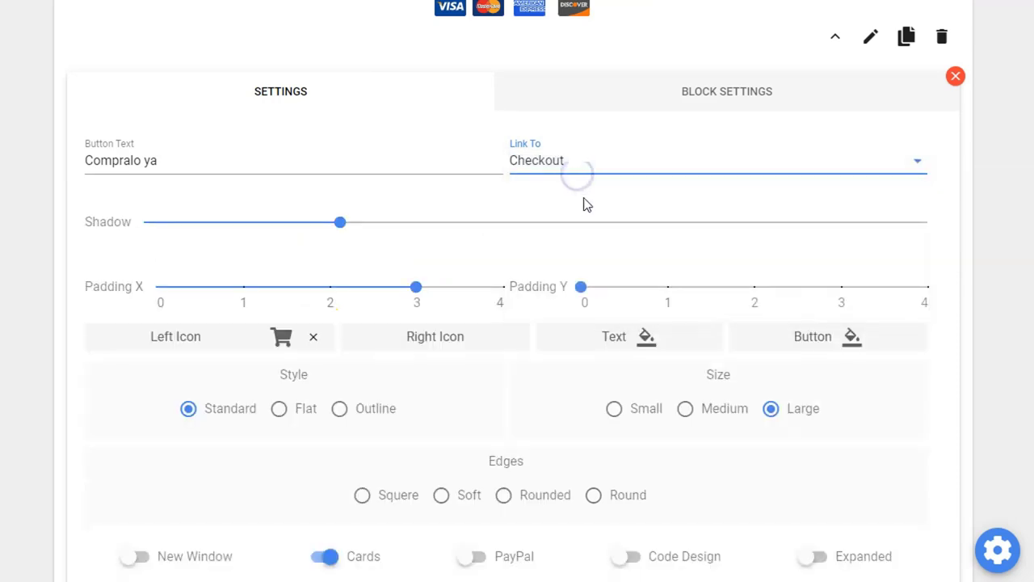
scroll(609, 243, "up", 2)
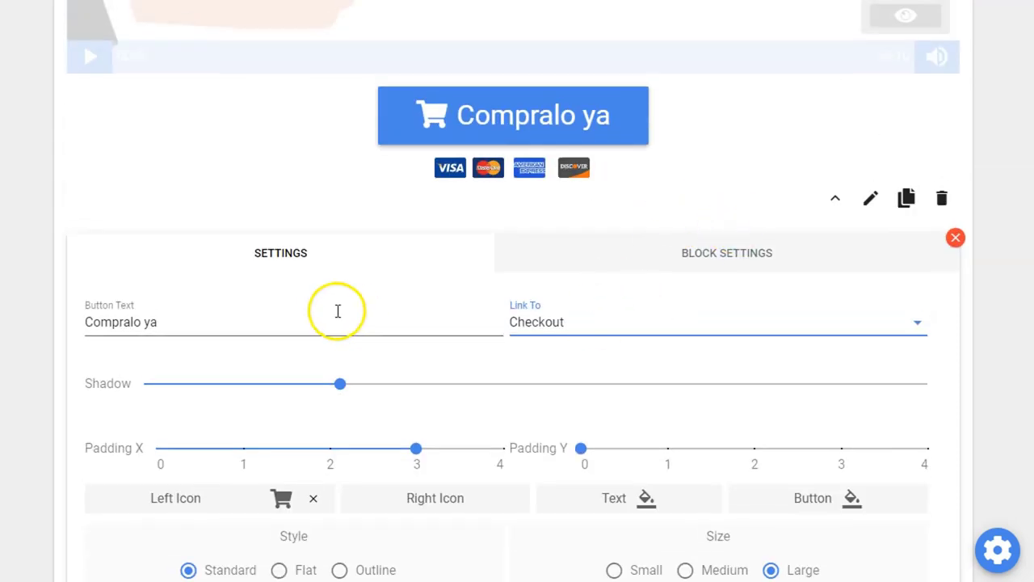
- Try red as the button's background colour, and set it to yellow
scroll(337, 311, "down", 1)
scroll(270, 354, "down", 1)
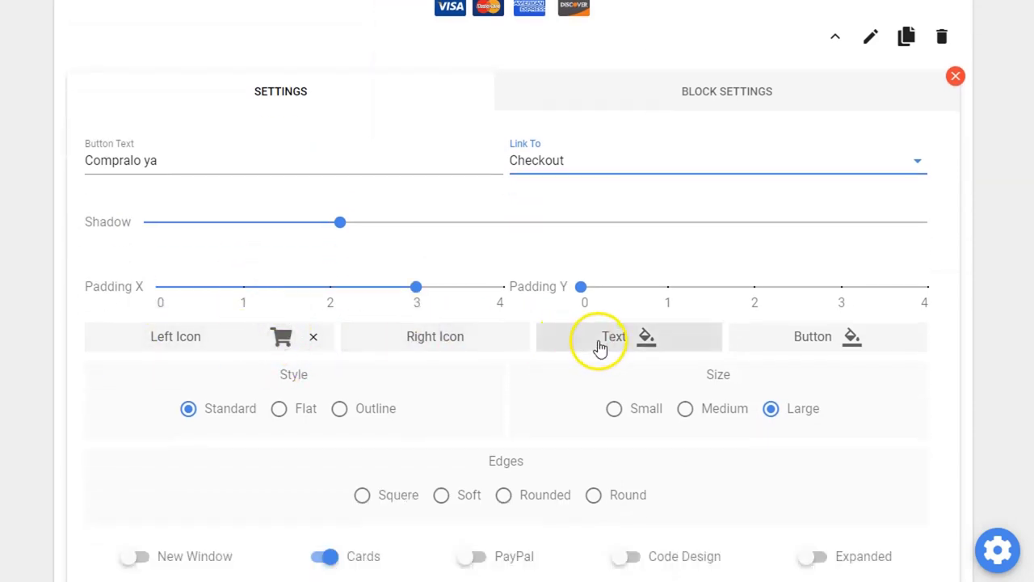
scroll(776, 335, "up", 3)
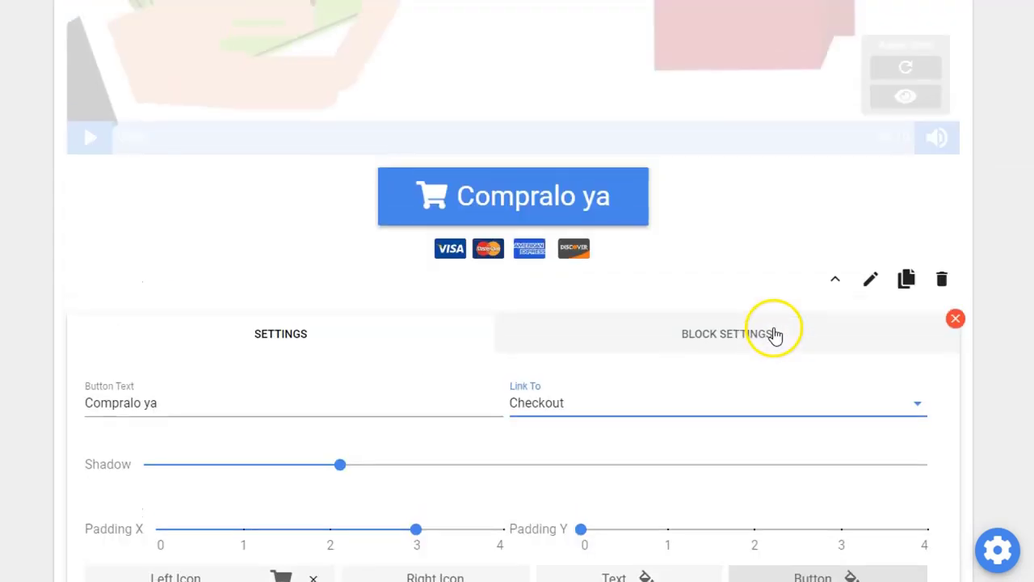
scroll(776, 334, "down", 1)
left_click(813, 503)
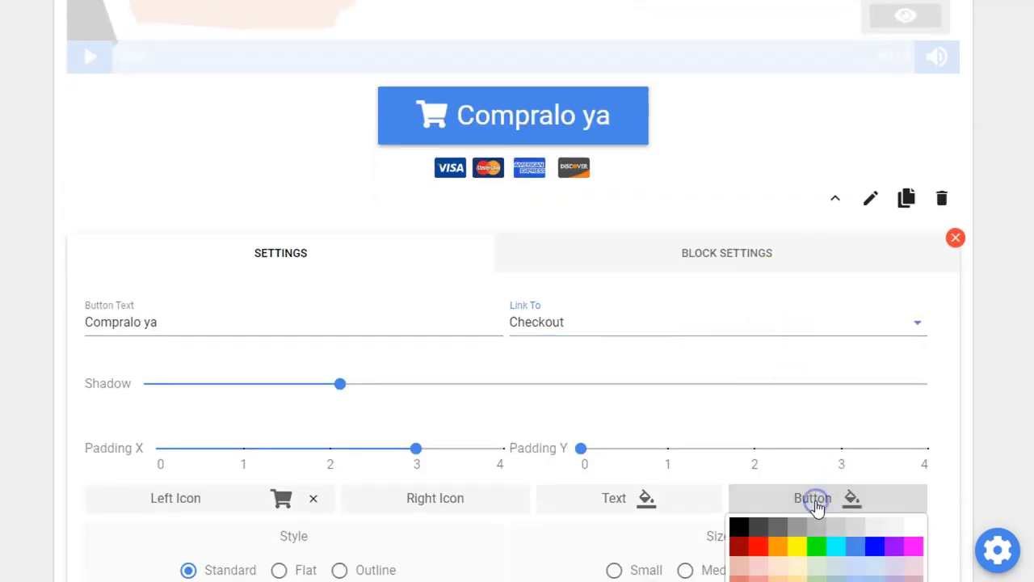
left_click(759, 552)
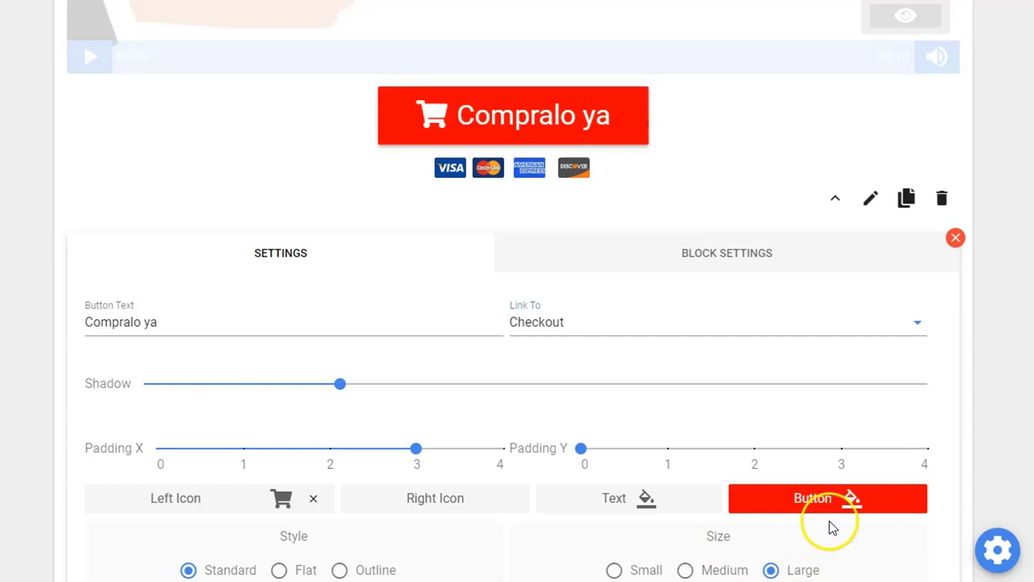
left_click(856, 498)
left_click(798, 549)
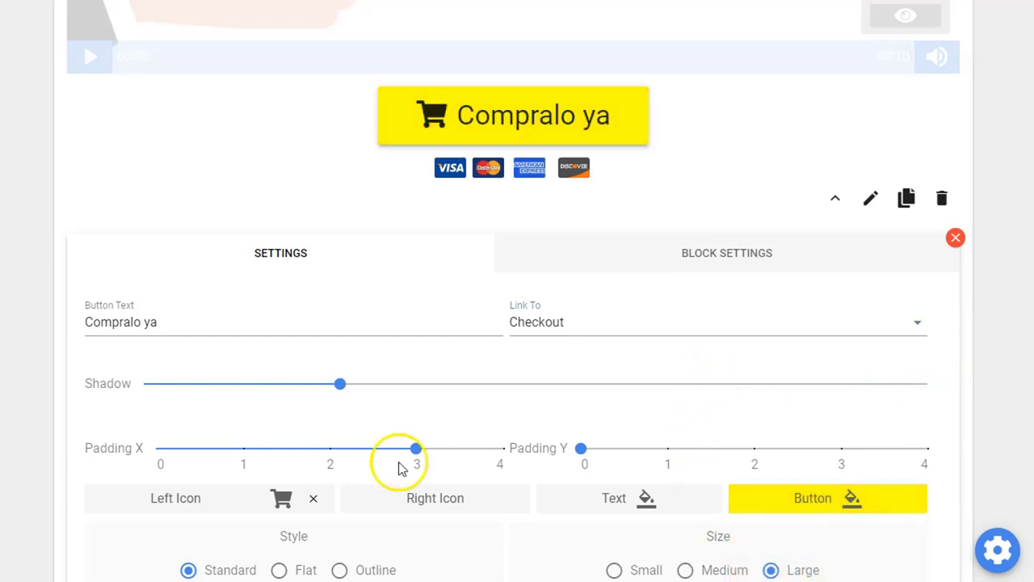
- Try the Squere edge style on the purchase button and check it in the page preview
scroll(562, 426, "down", 2)
scroll(561, 426, "down", 1)
scroll(311, 353, "up", 1)
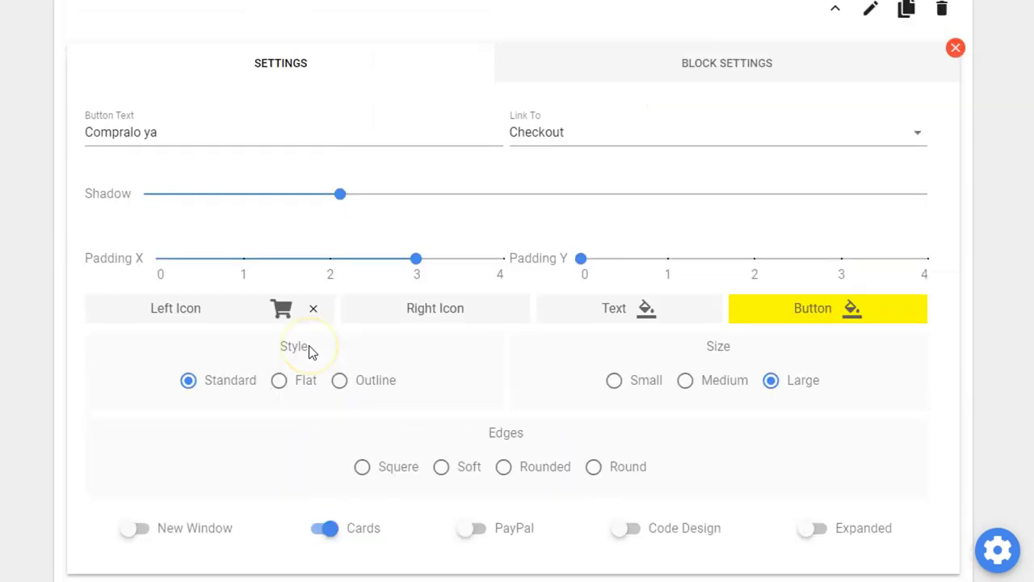
scroll(552, 434, "down", 1)
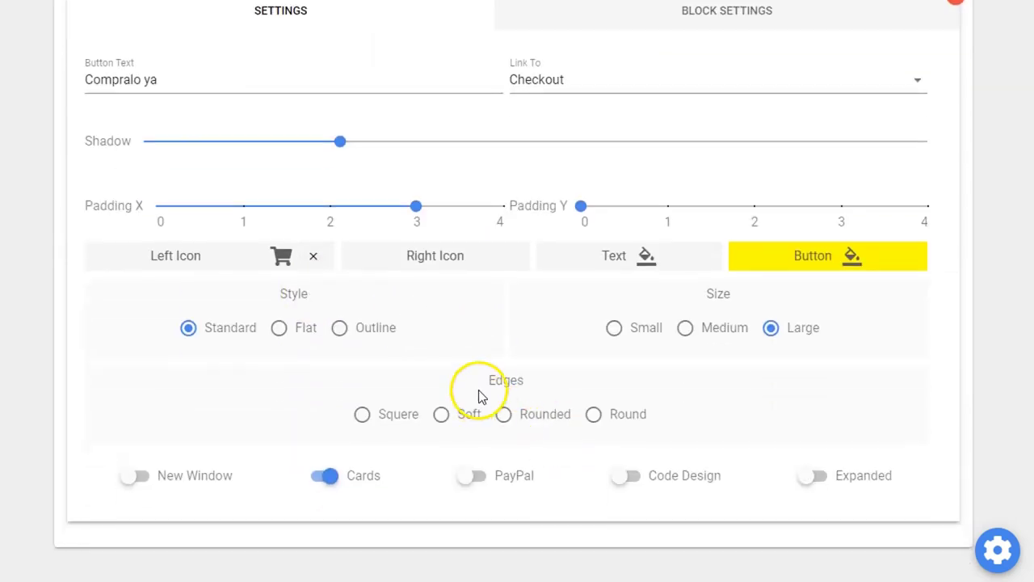
scroll(501, 386, "up", 3)
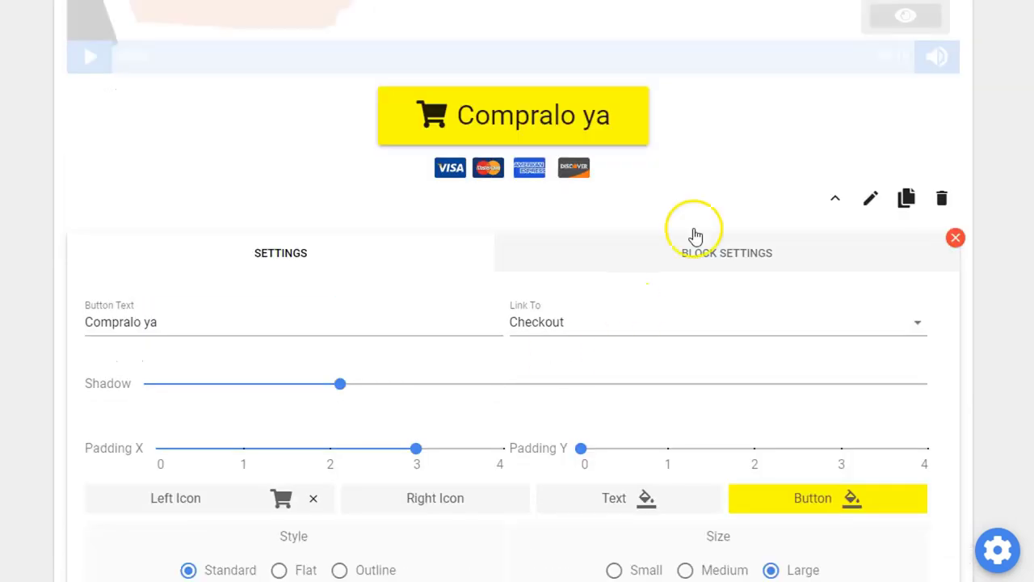
scroll(553, 348, "down", 1)
scroll(525, 388, "down", 2)
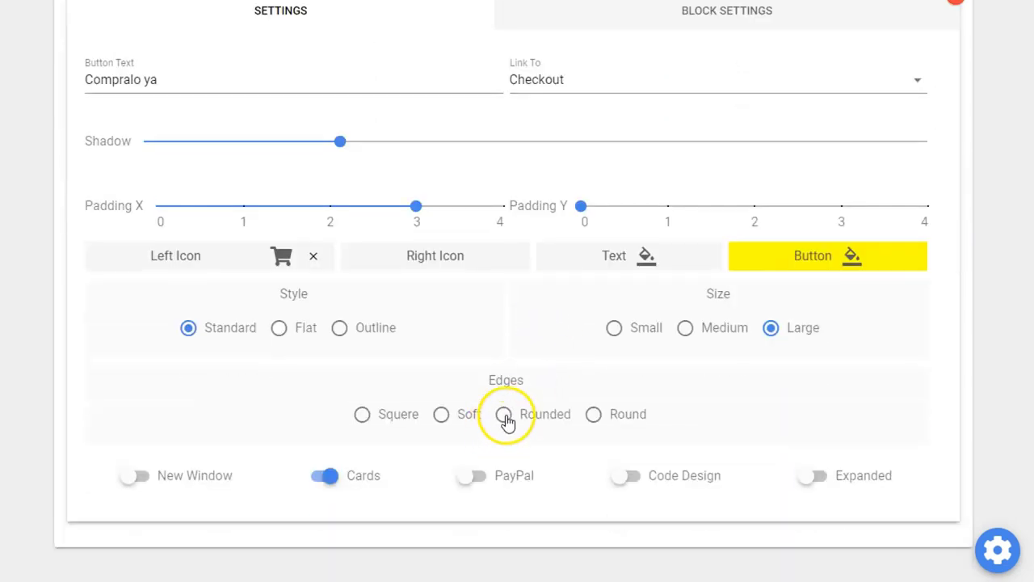
scroll(513, 424, "down", 1)
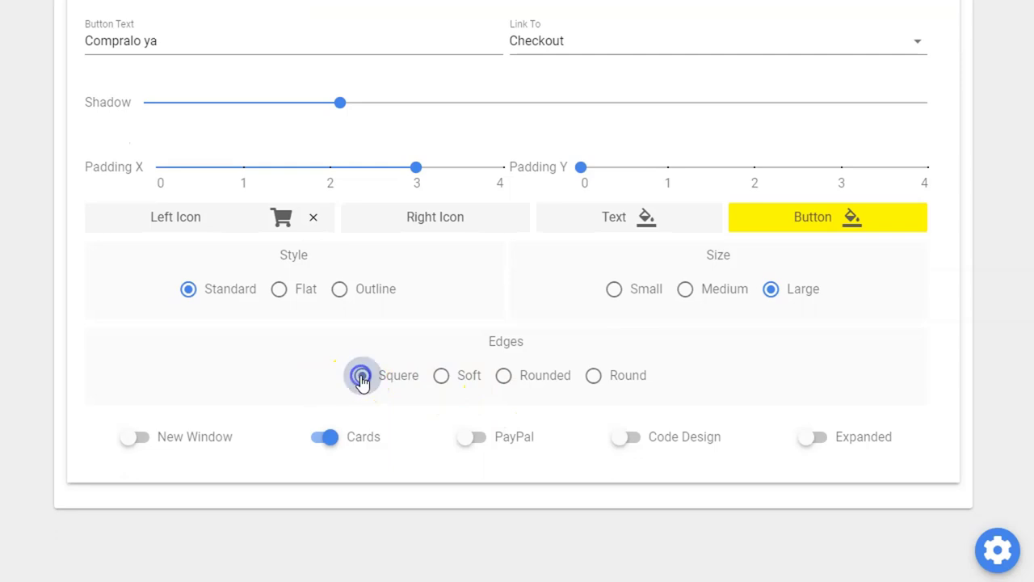
scroll(363, 379, "up", 2)
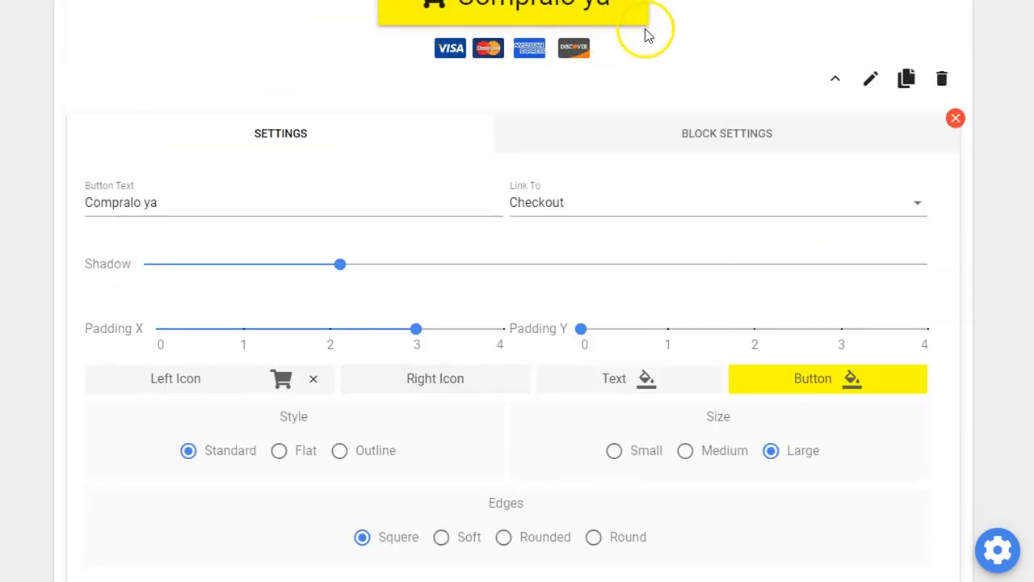
- Try the Rounded and Round edge styles on the purchase button
left_click(504, 538)
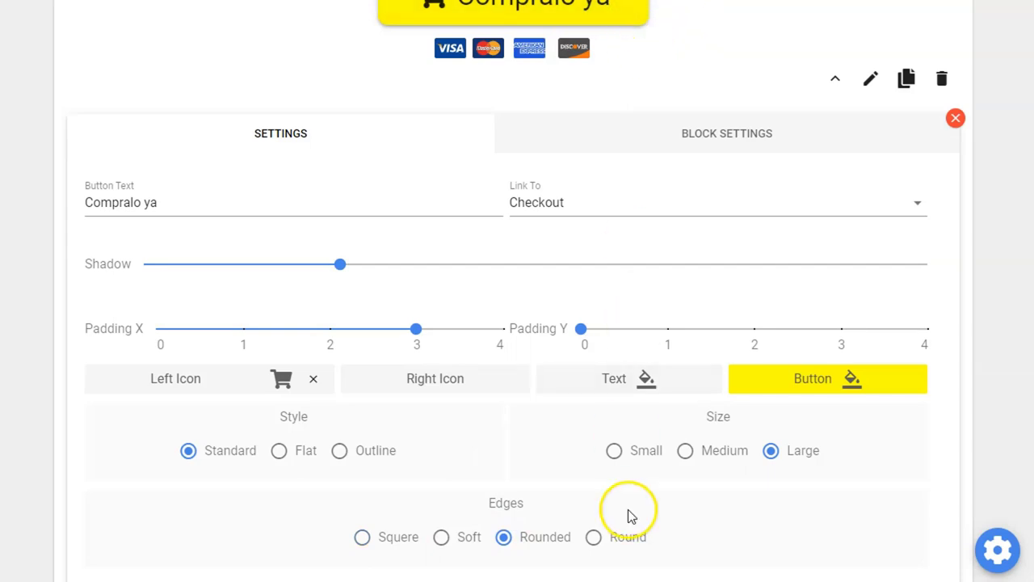
left_click(596, 538)
scroll(587, 417, "up", 3)
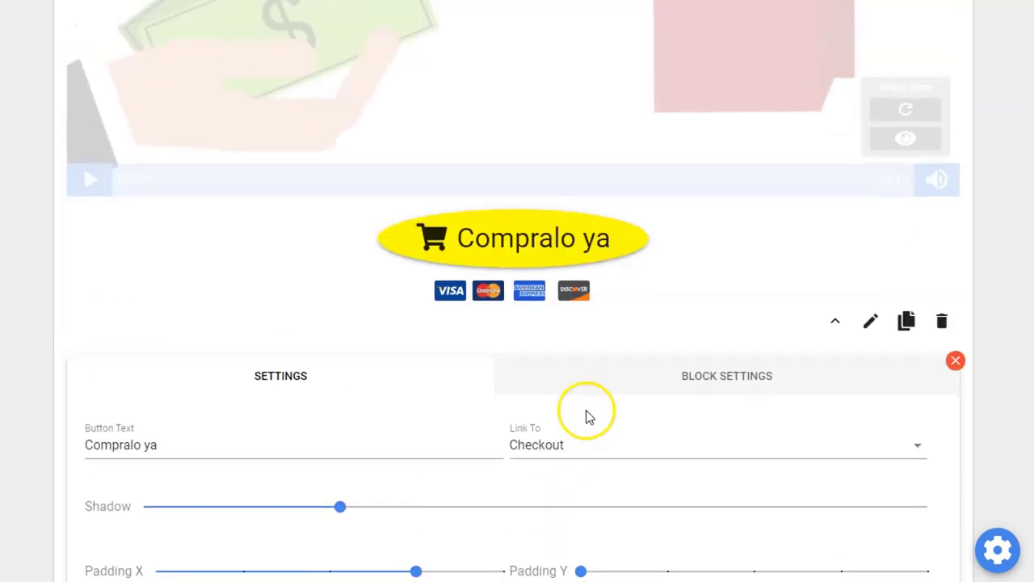
scroll(517, 247, "down", 4)
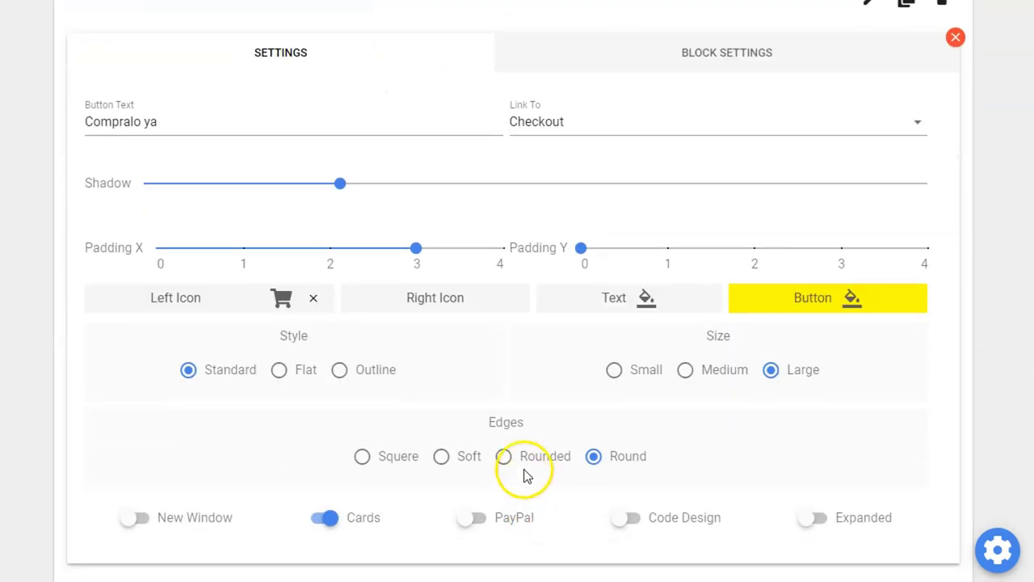
- Set the purchase button's edges to Soft and review its remaining display options
left_click(505, 457)
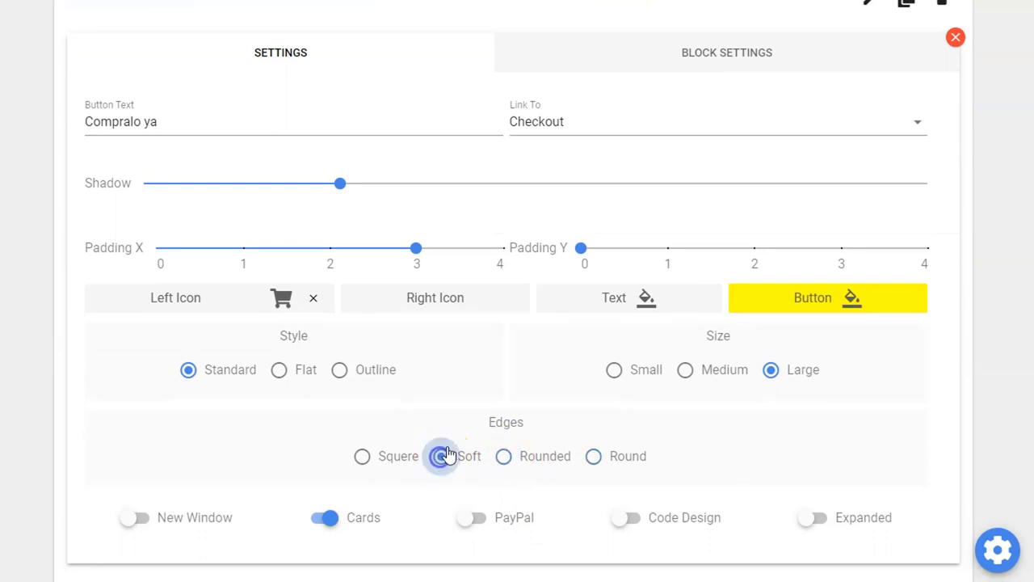
scroll(589, 143, "up", 2)
scroll(436, 379, "down", 2)
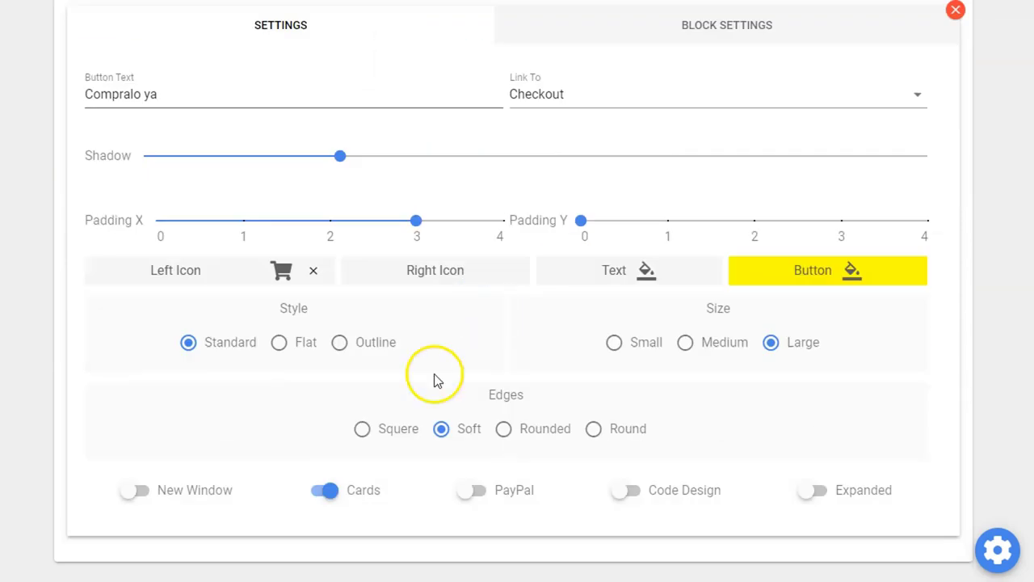
scroll(436, 379, "down", 1)
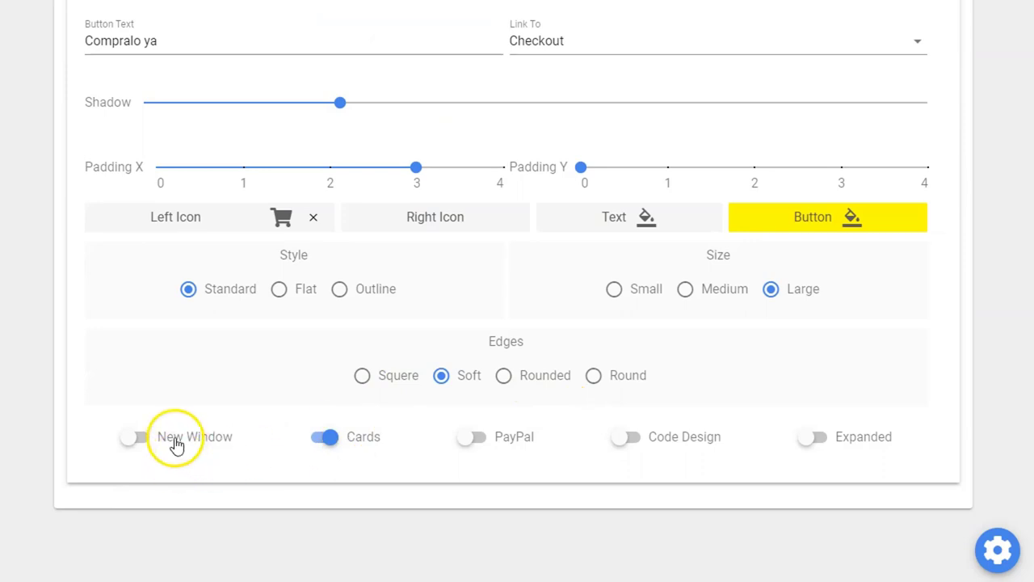
scroll(530, 426, "up", 3)
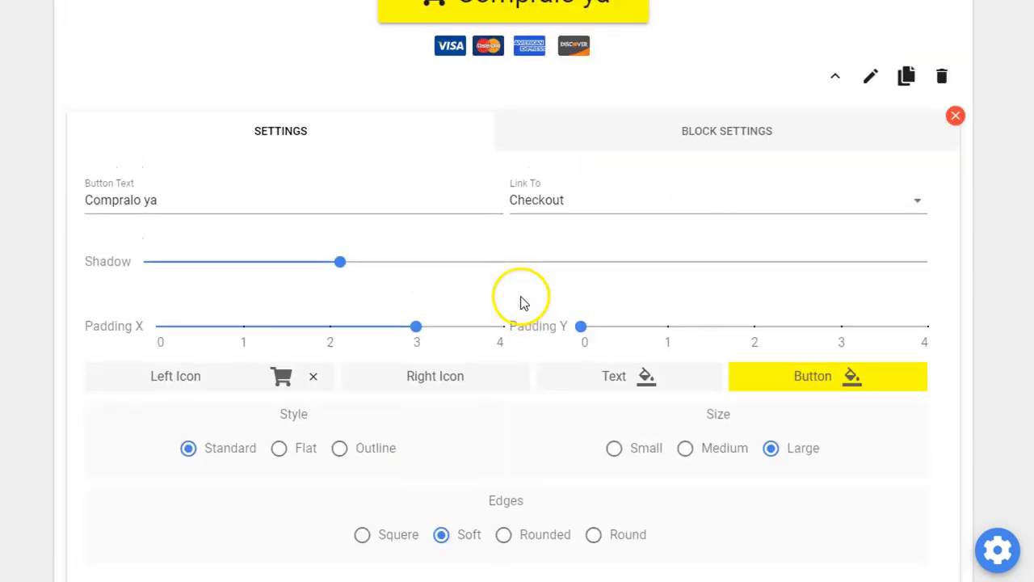
scroll(451, 576, "down", 1)
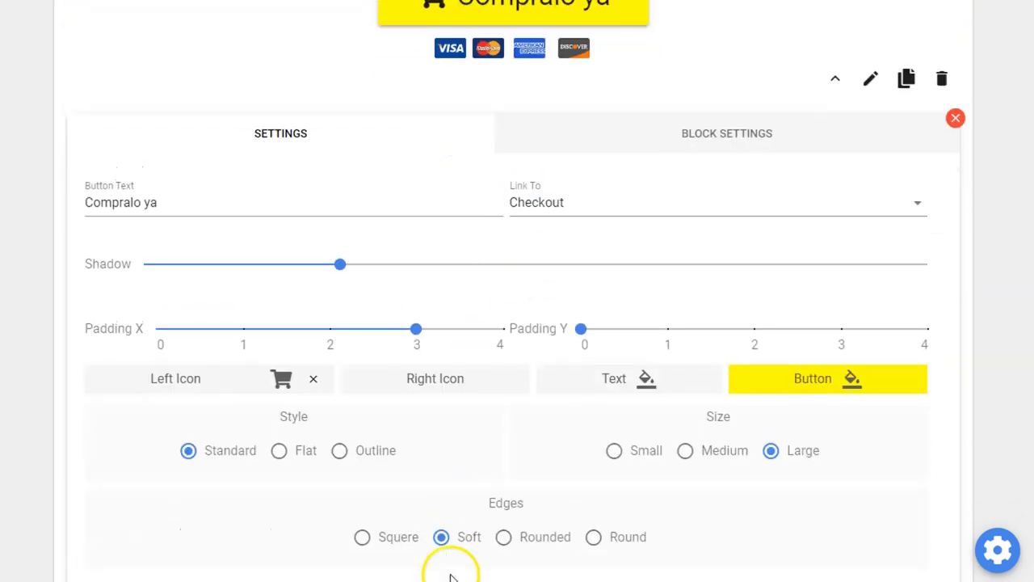
- Turn on the PayPal and Expanded options for the purchase button
scroll(514, 549, "down", 2)
left_click(483, 439)
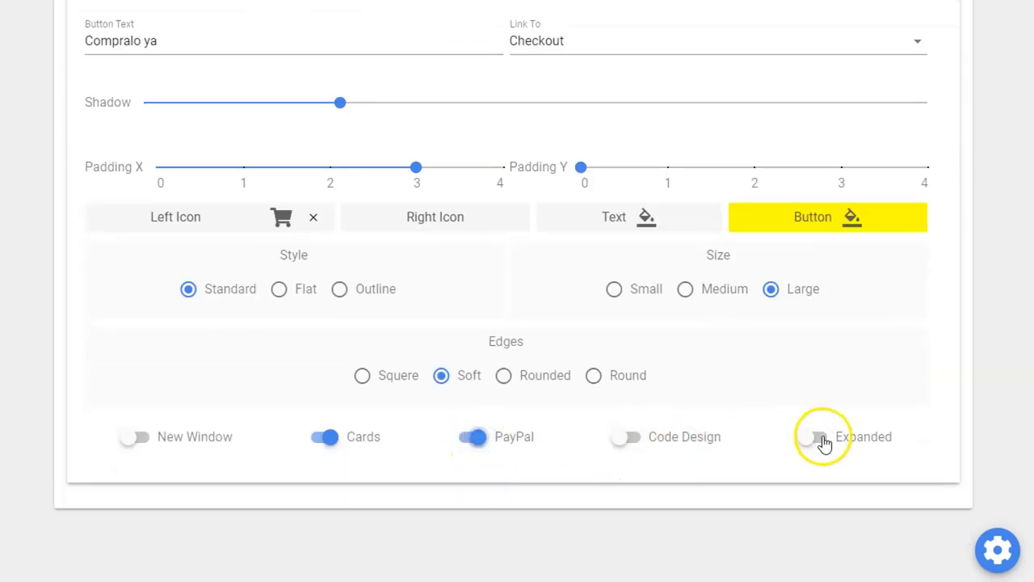
- Try the purchase button with Cards turned off, check it on the page, and turn Cards back on
left_click(316, 443)
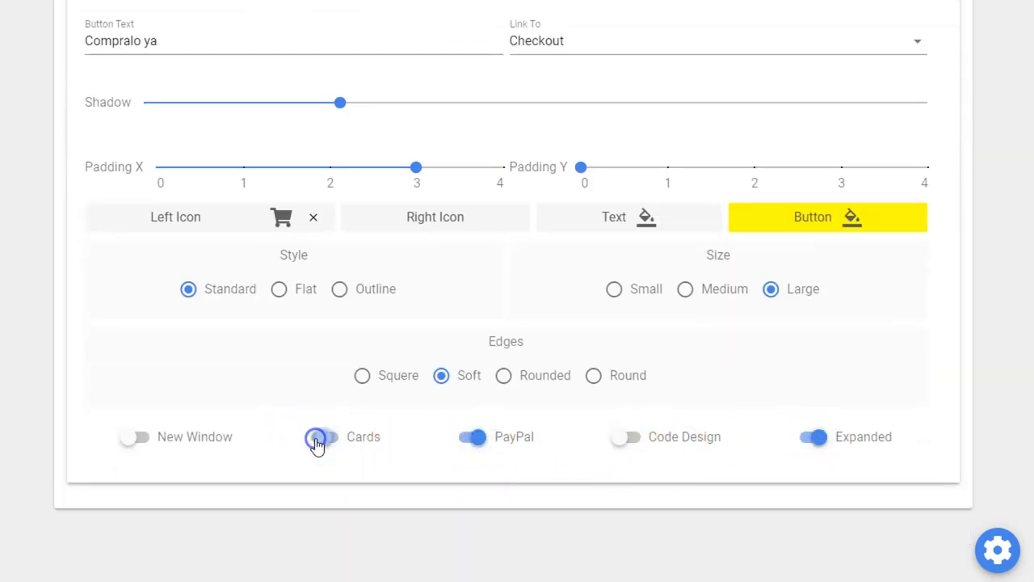
scroll(316, 441, "up", 4)
left_click(504, 174)
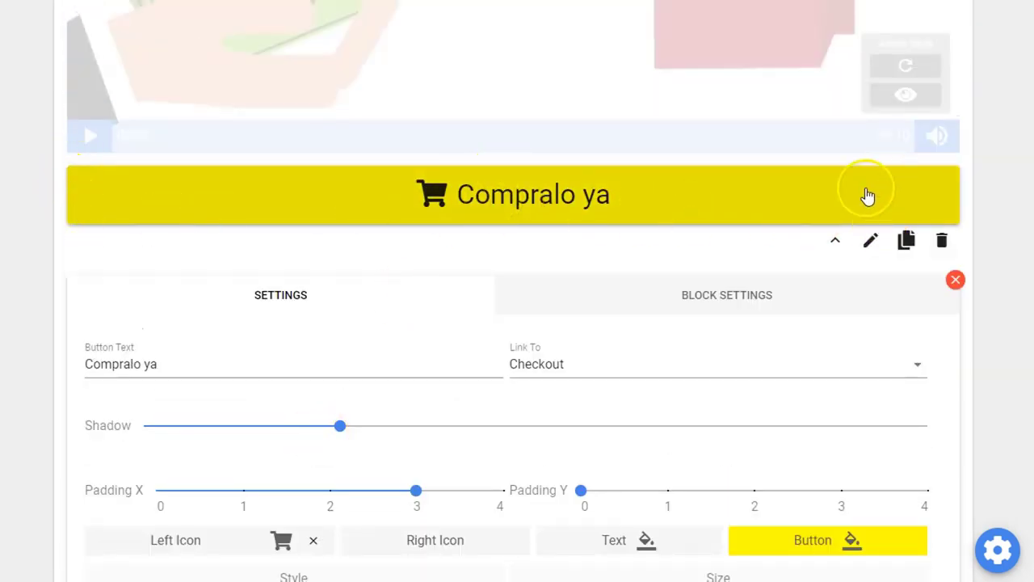
scroll(538, 323, "down", 3)
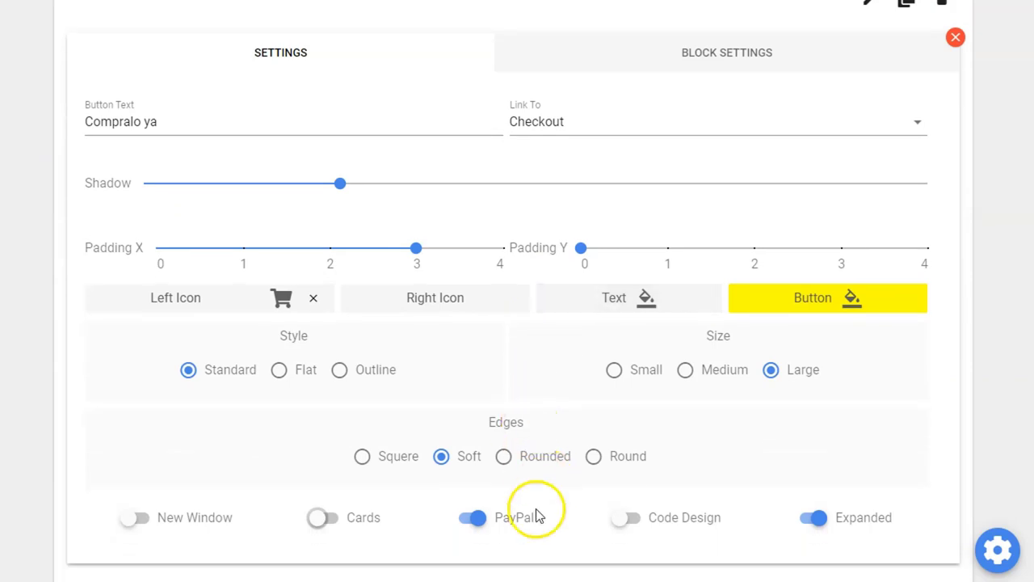
left_click(322, 523)
- Review the purchase button and its payment logos on the page, and close the button's settings
scroll(469, 369, "up", 5)
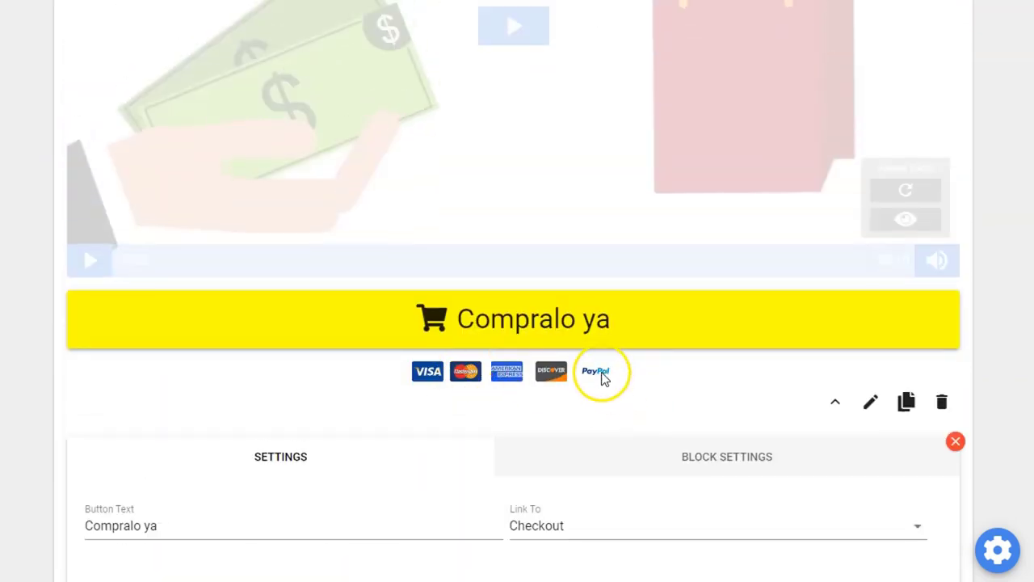
scroll(601, 377, "down", 6)
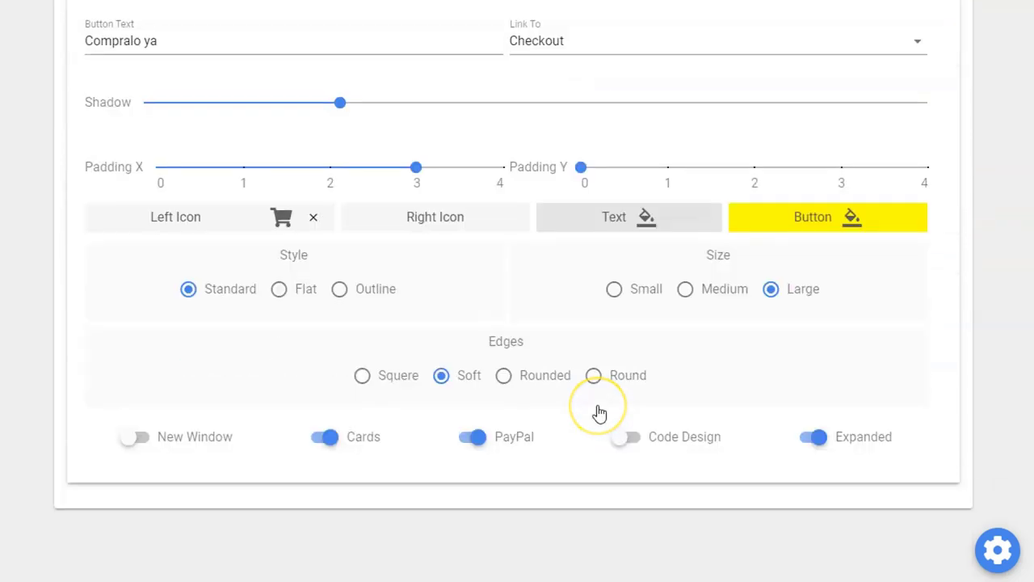
scroll(598, 412, "up", 5)
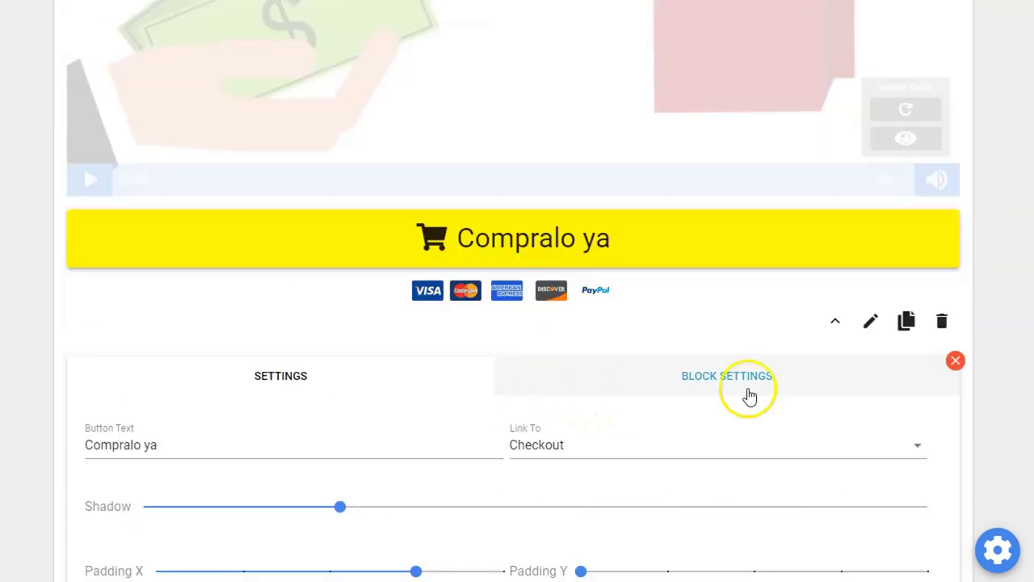
left_click(955, 362)
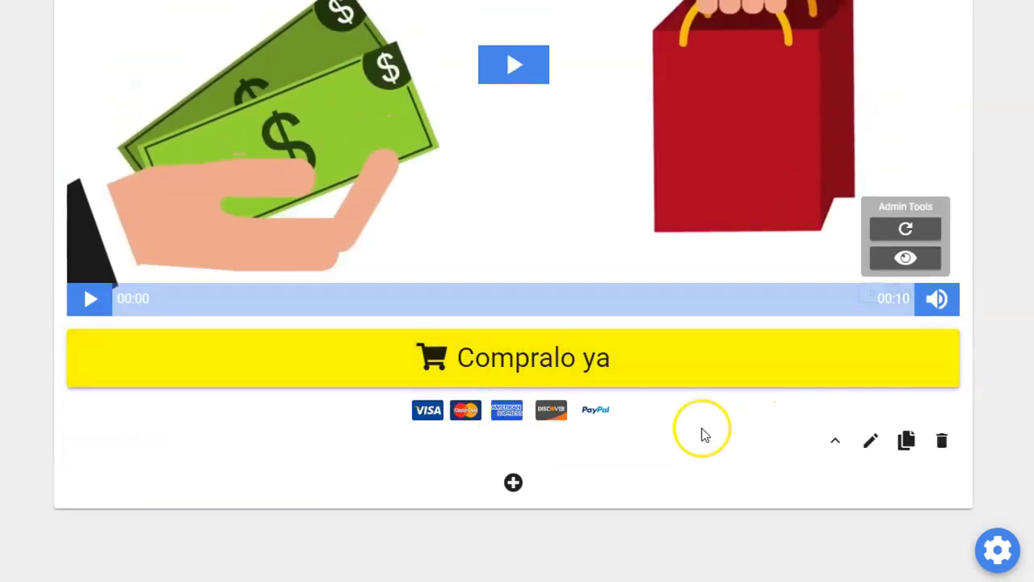
- Add a Headline block between the video and the purchase button
scroll(703, 435, "up", 3)
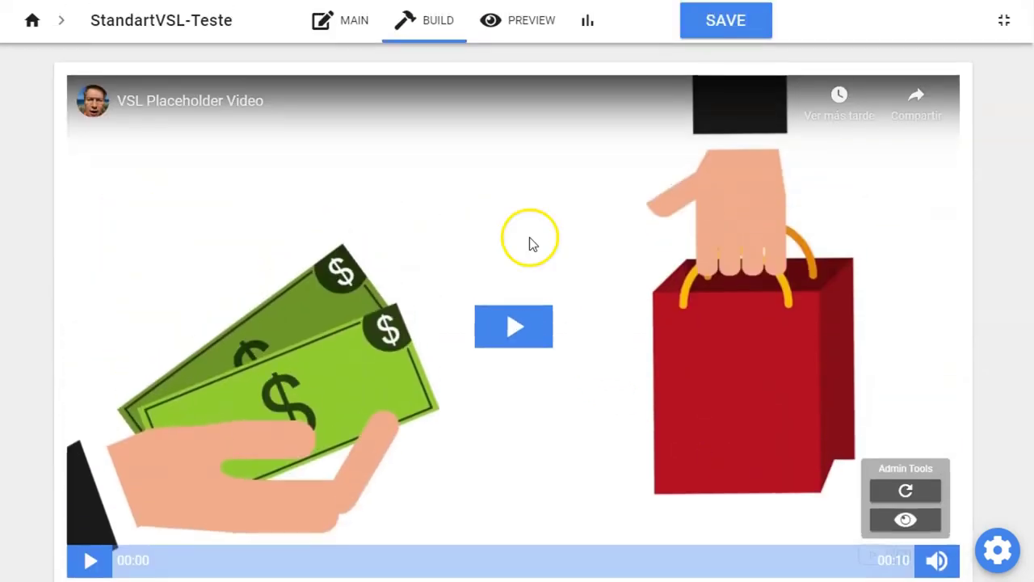
scroll(396, 185, "down", 3)
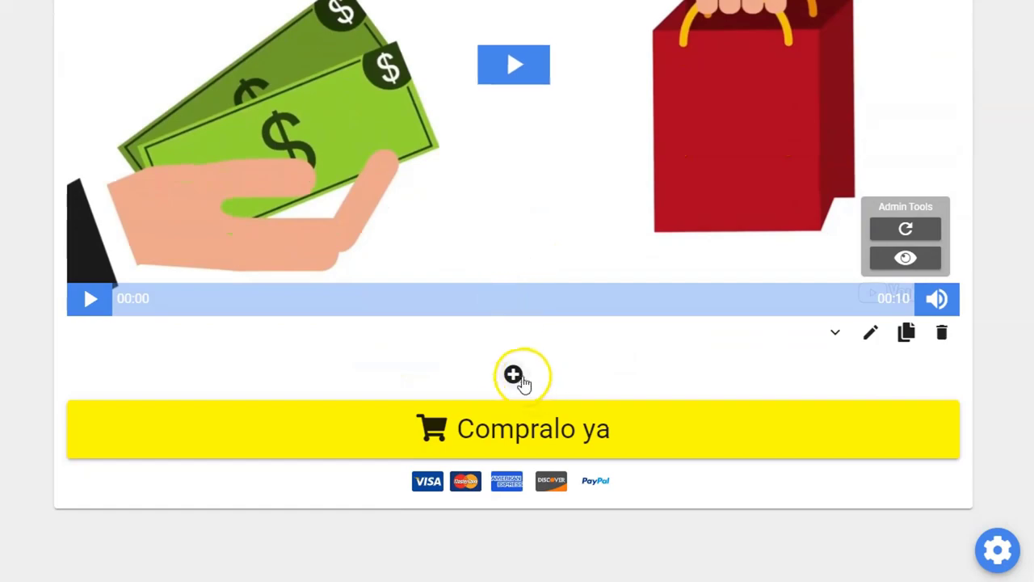
left_click(511, 375)
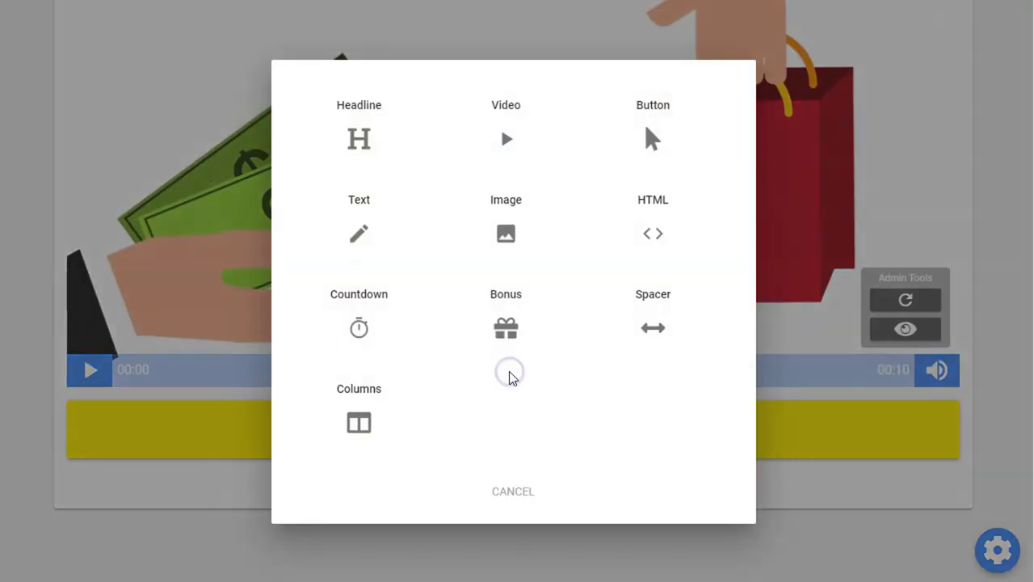
left_click(365, 126)
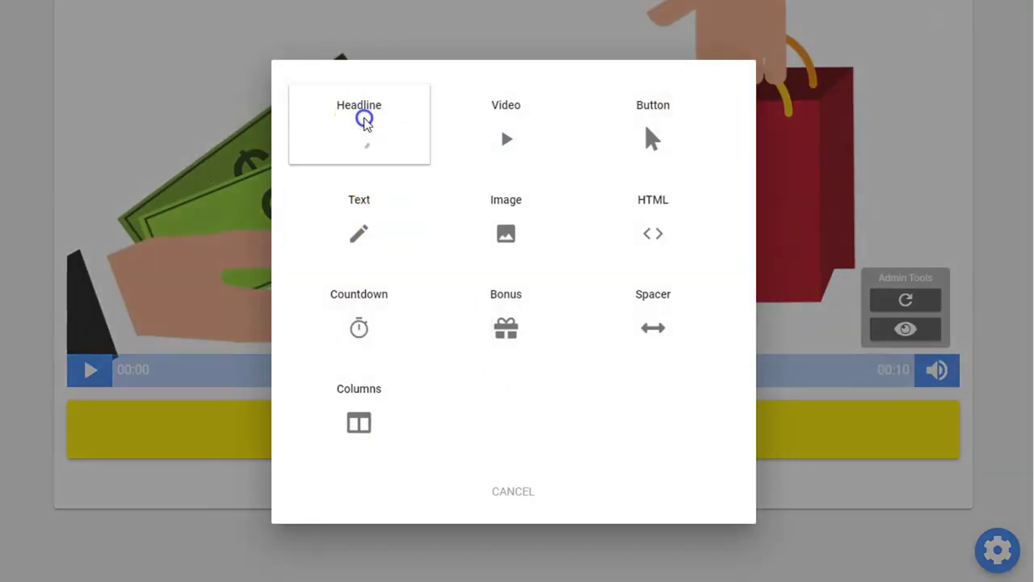
scroll(372, 161, "down", 5)
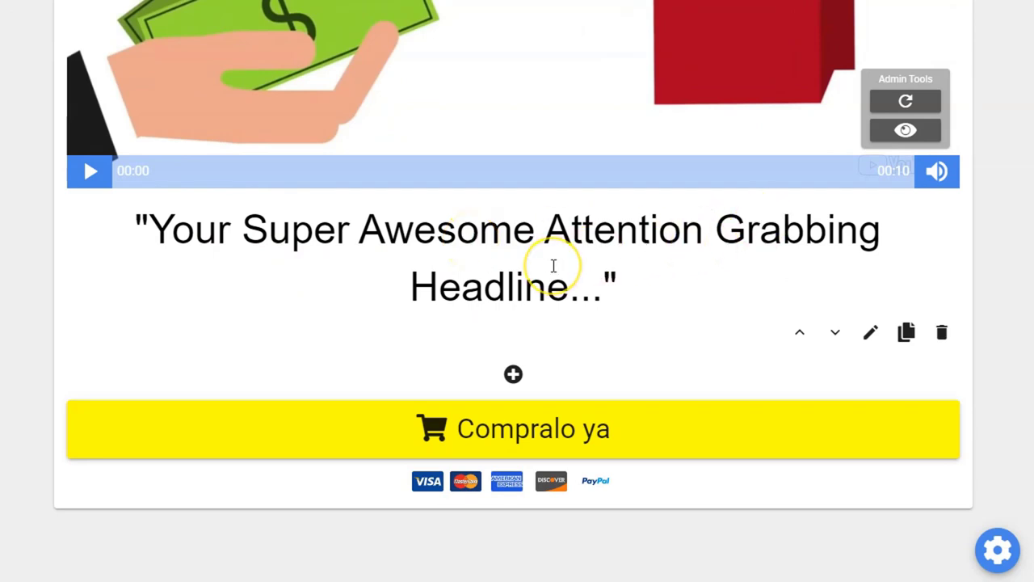
- Move the headline block up above the video
scroll(553, 279, "up", 1)
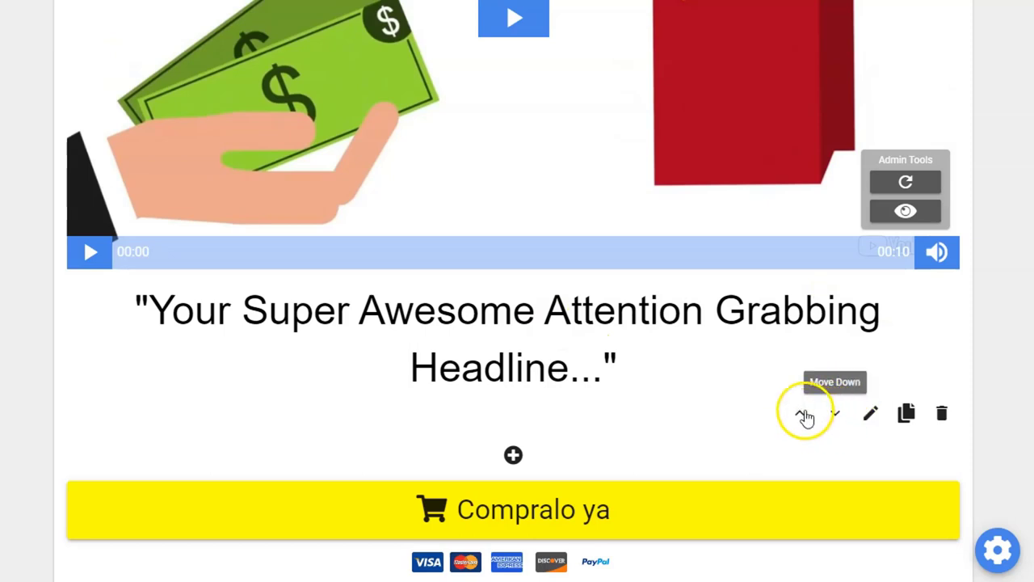
left_click(799, 414)
left_click(471, 113)
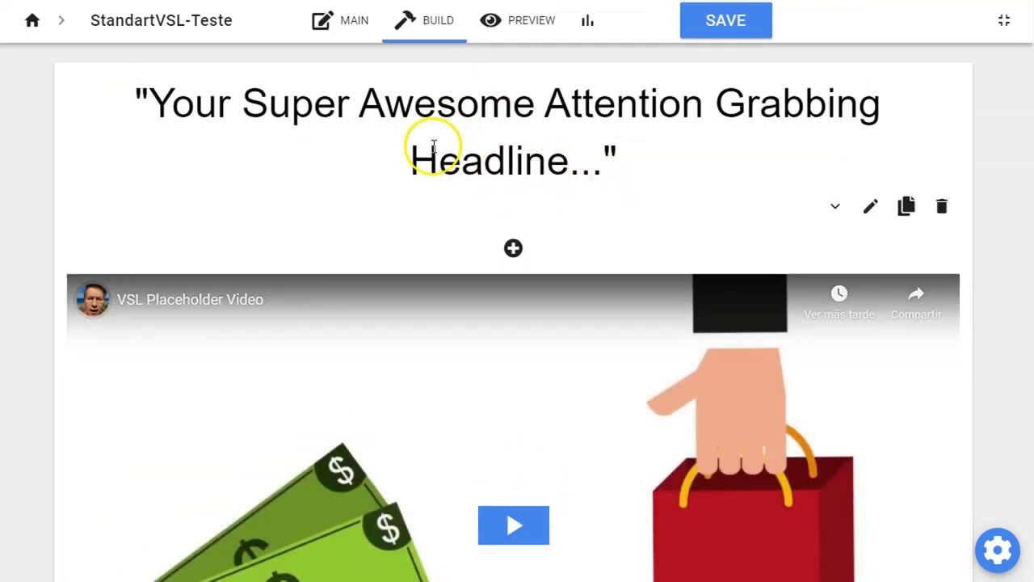
- Open the choice of block types for adding a block below the purchase button
scroll(433, 151, "down", 3)
scroll(443, 208, "down", 3)
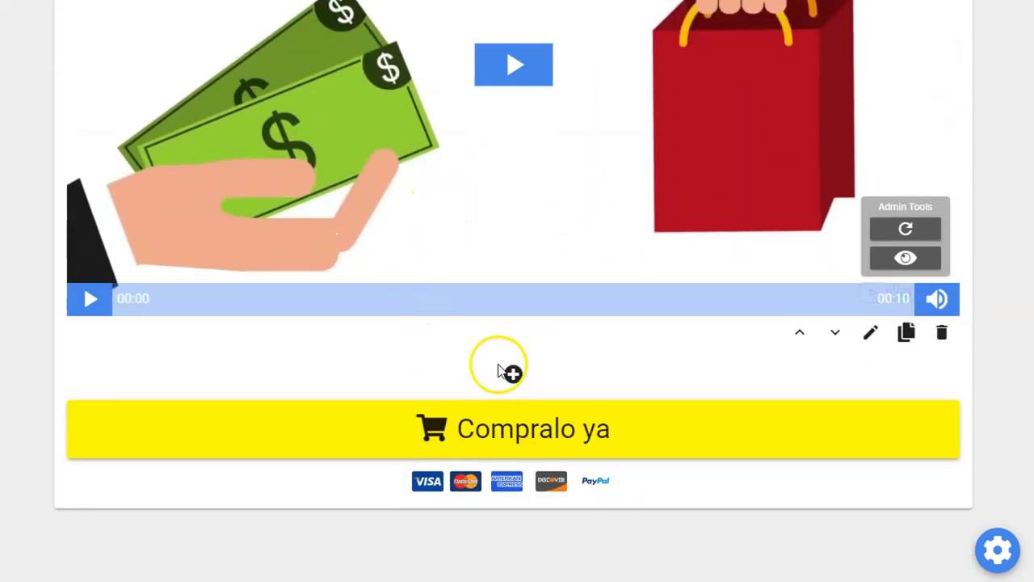
mouse_move(504, 411)
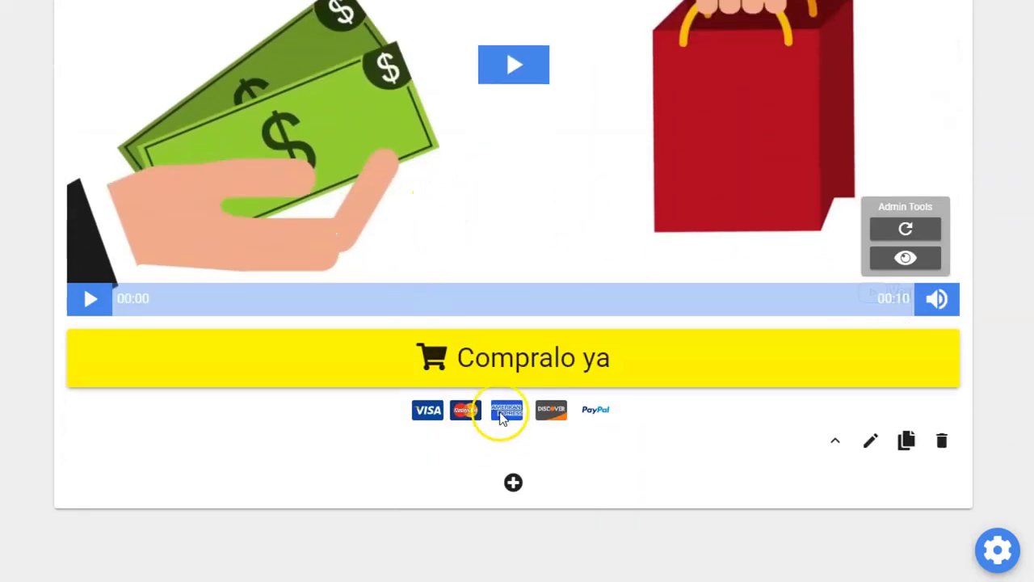
left_click(514, 483)
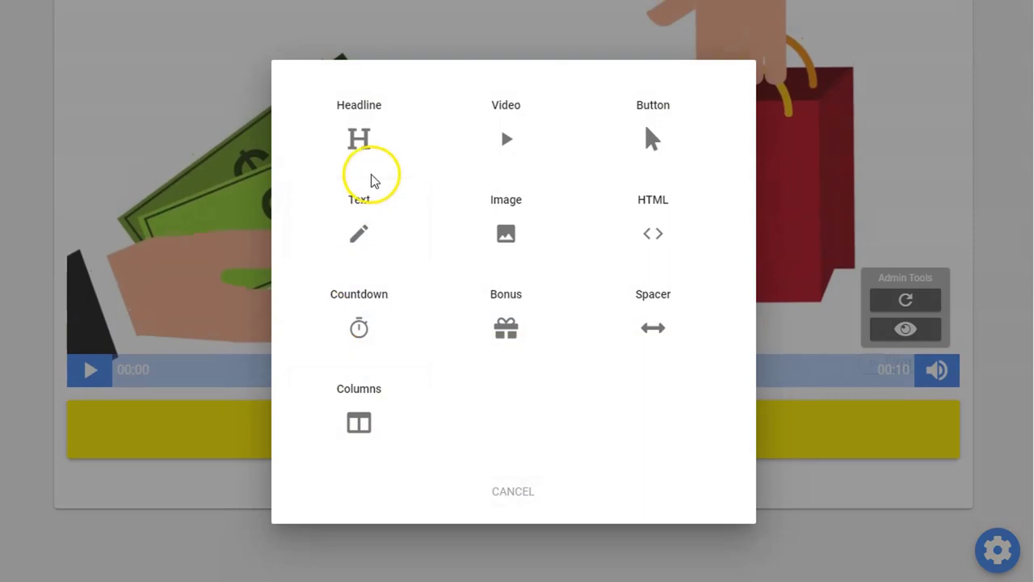